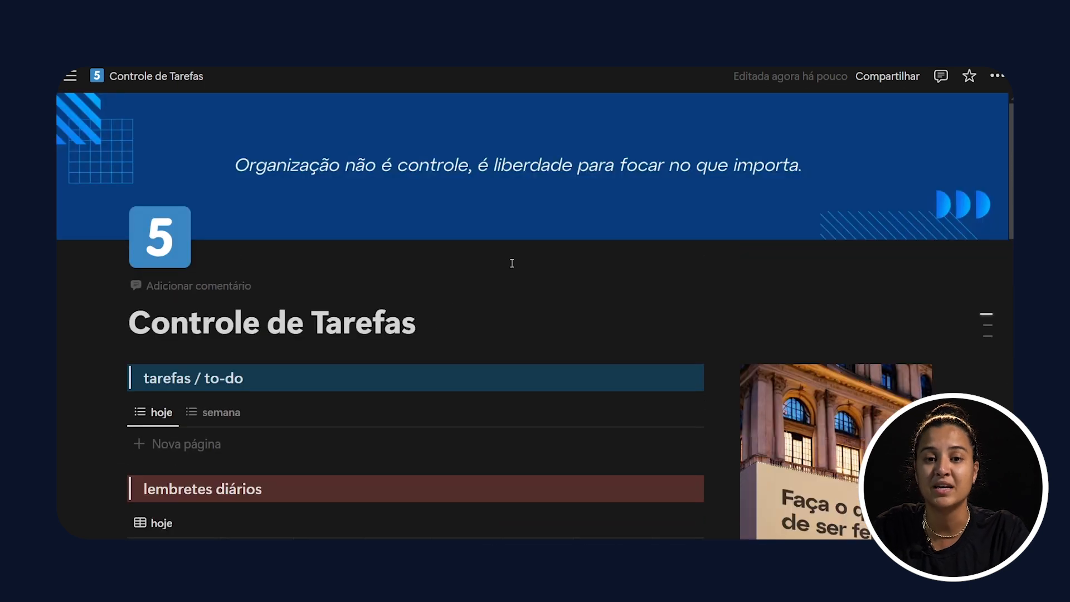
# Step: Look over the task page's to-do list, daily reminders, monthly calendar, progress bars, January goals and categories
pyautogui.scroll(-2, 571, 298)
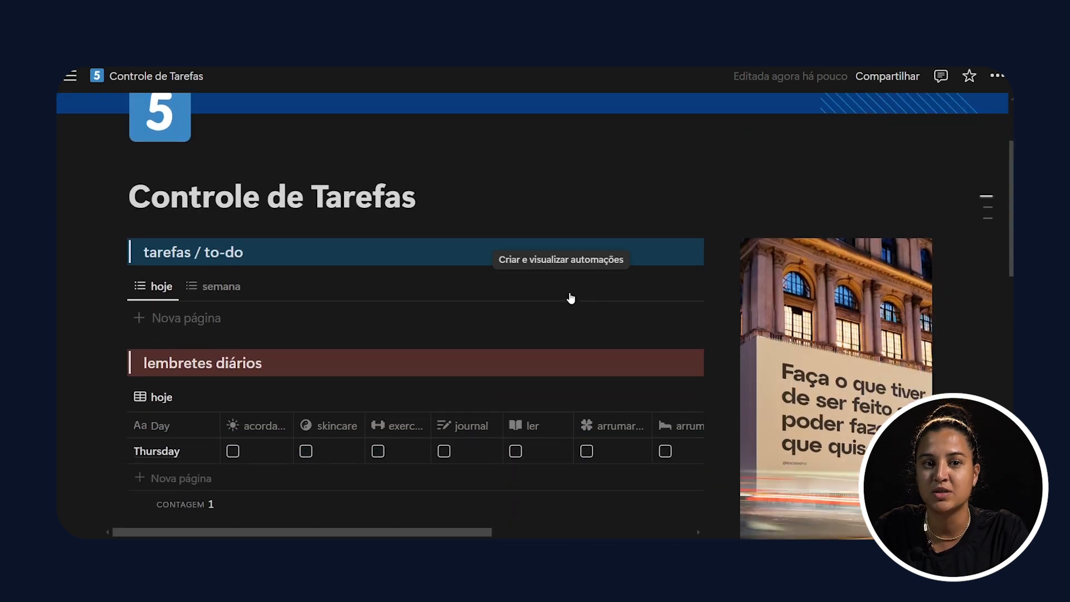
pyautogui.scroll(-2, 571, 298)
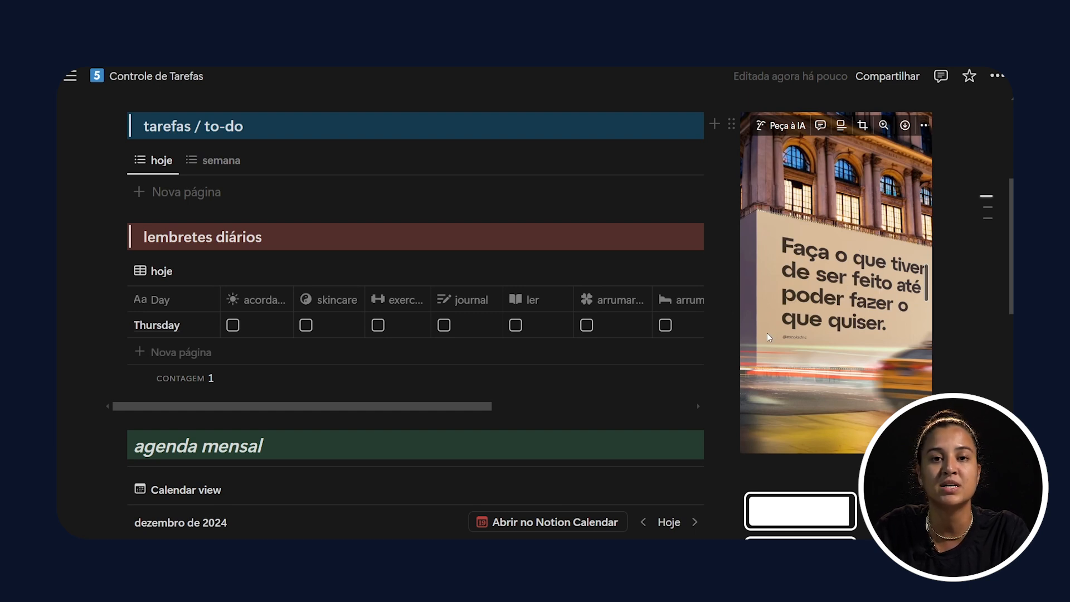
pyautogui.scroll(-3, 774, 340)
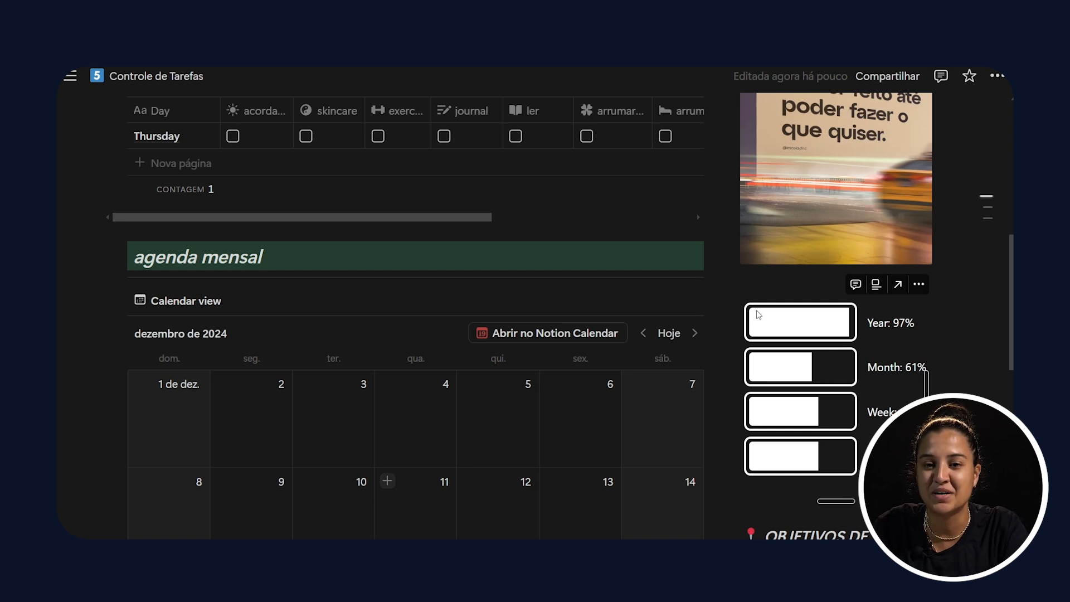
pyautogui.scroll(-5, 834, 307)
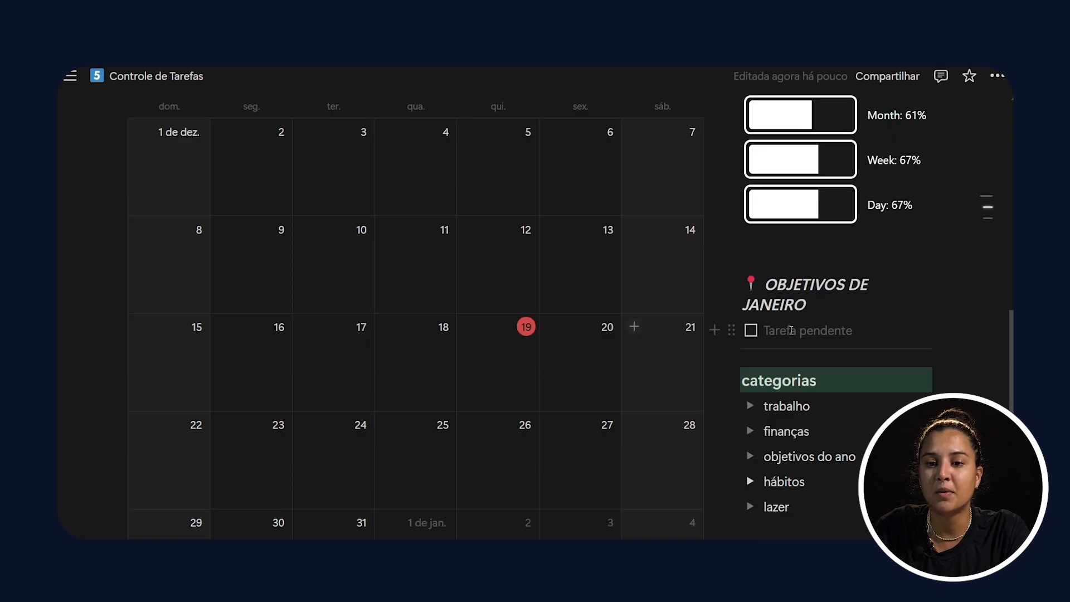
pyautogui.scroll(-2, 792, 331)
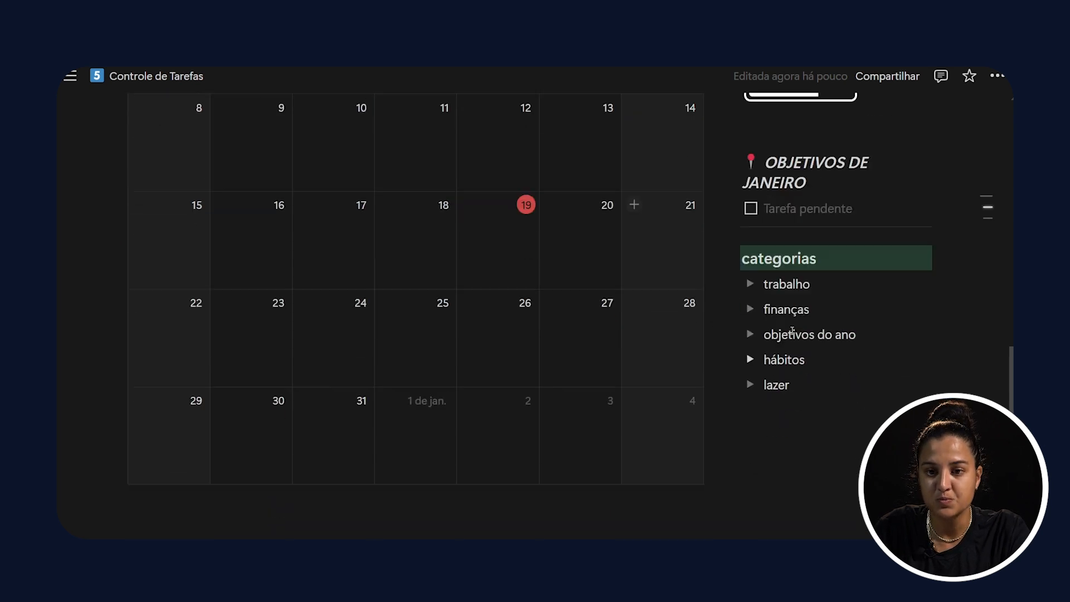
pyautogui.scroll(2, 791, 331)
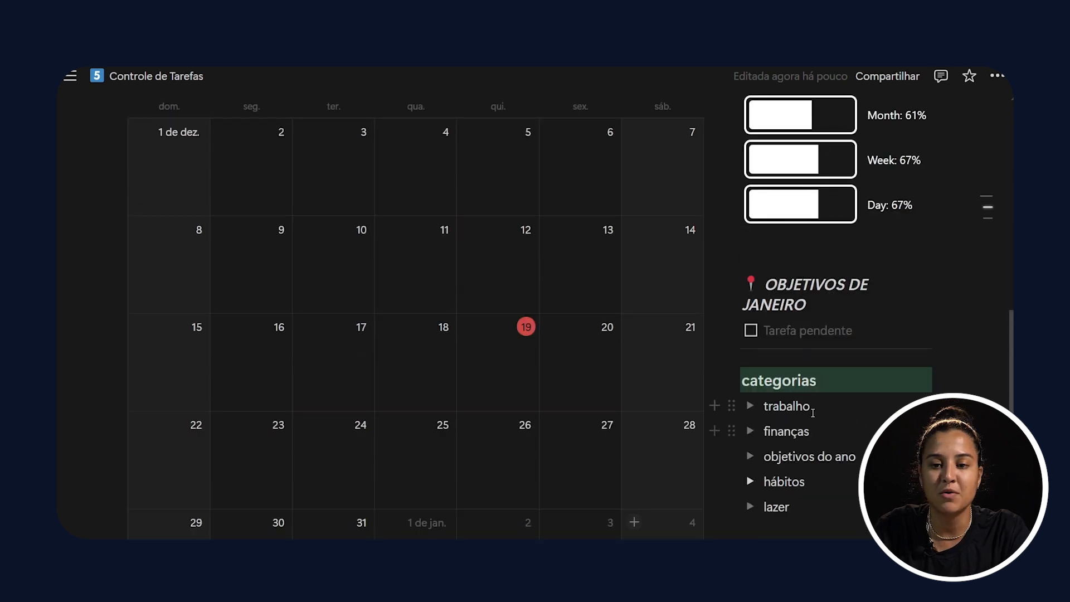
# Step: Expand the trabalho category and view the block types that can be inserted inside it
pyautogui.click(750, 406)
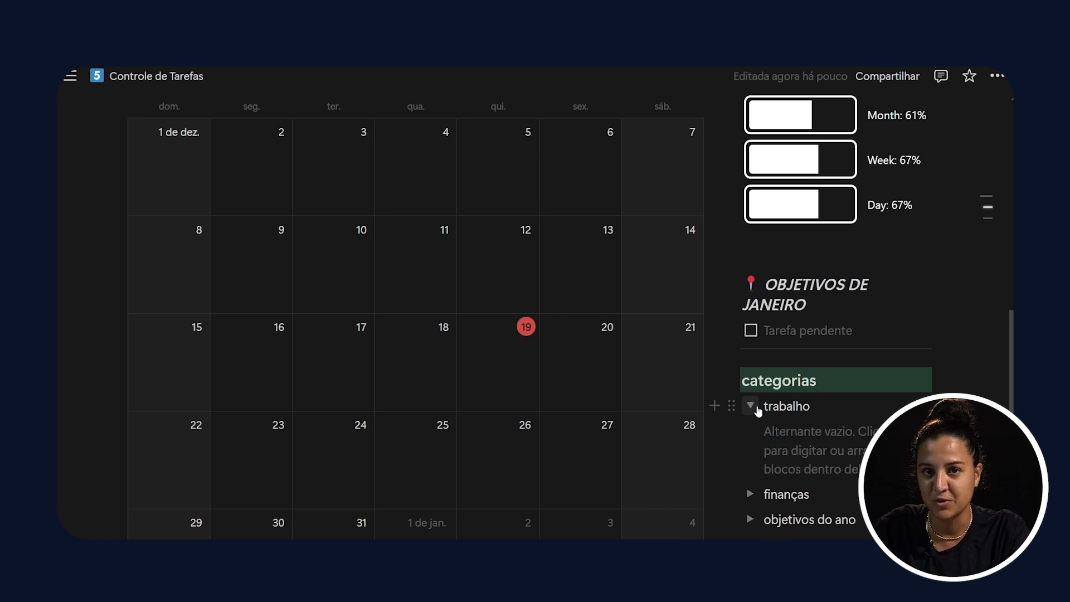
pyautogui.click(804, 435)
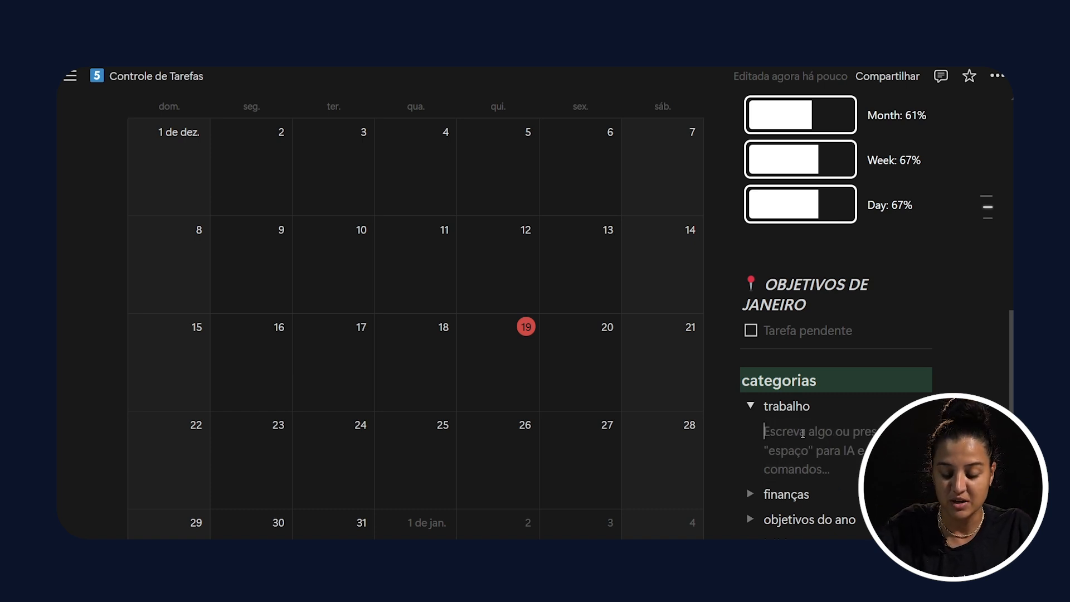
pyautogui.write('/')
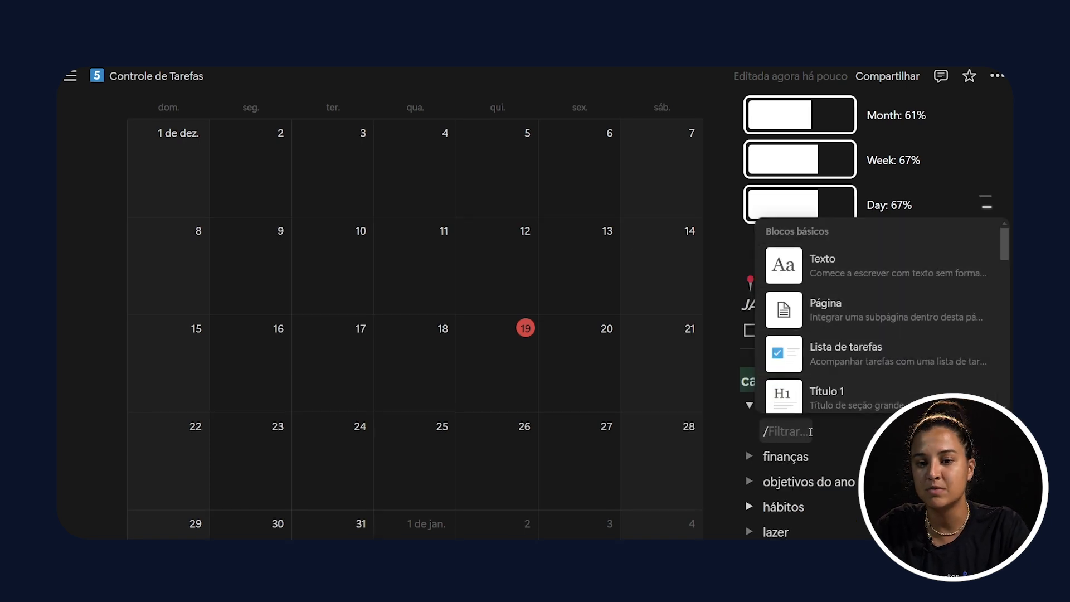
pyautogui.press('BackSpace')
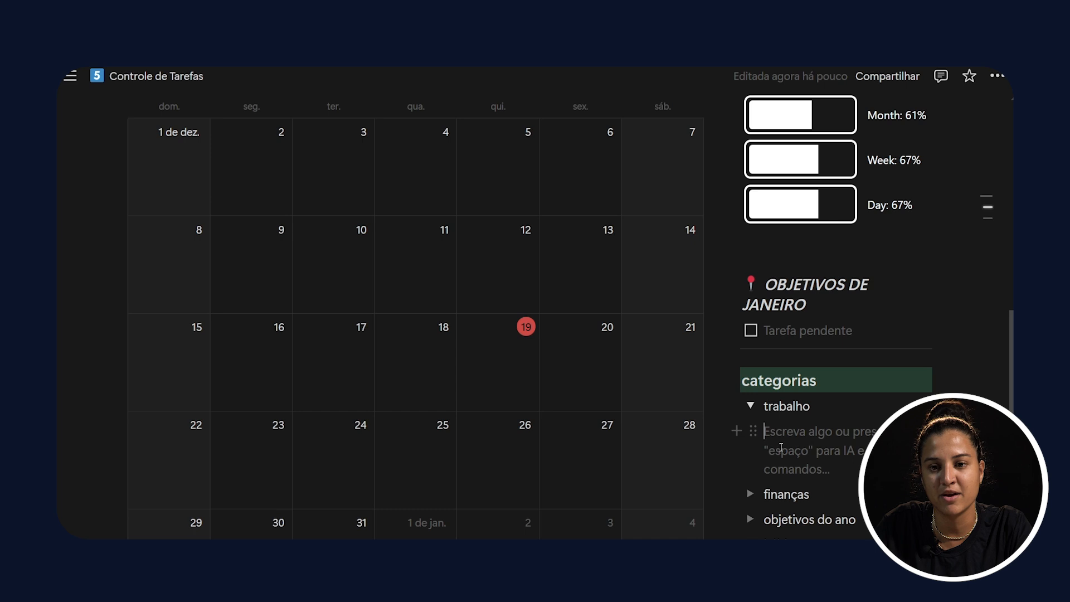
# Step: Expand the finanças, objetivos do ano, hábitos and lazer categories and preview the hábitos diários page
pyautogui.scroll(-2, 781, 448)
pyautogui.click(750, 431)
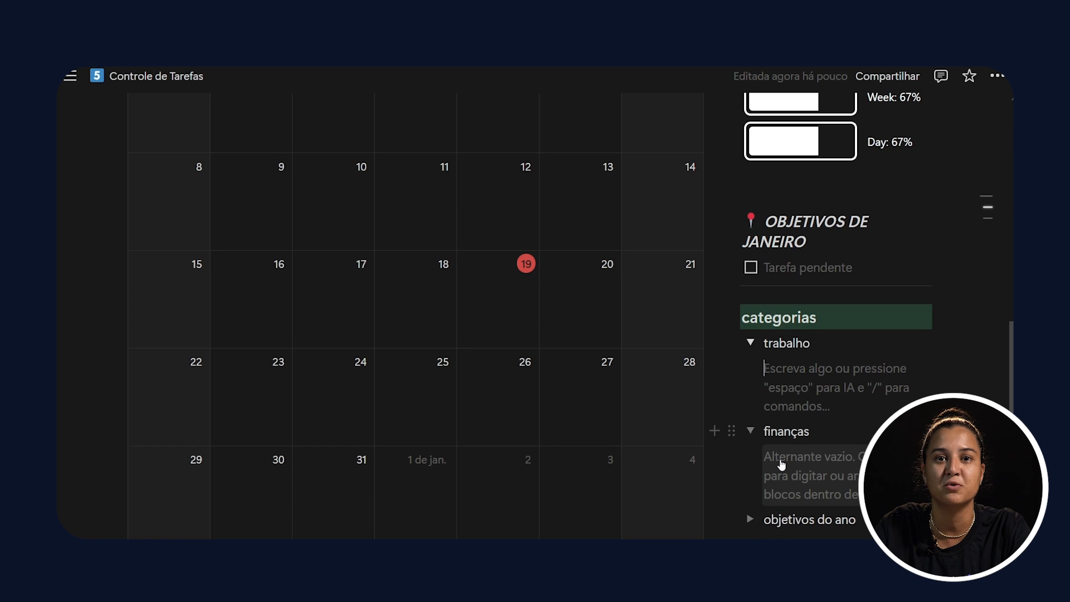
pyautogui.scroll(-2, 781, 463)
pyautogui.click(750, 456)
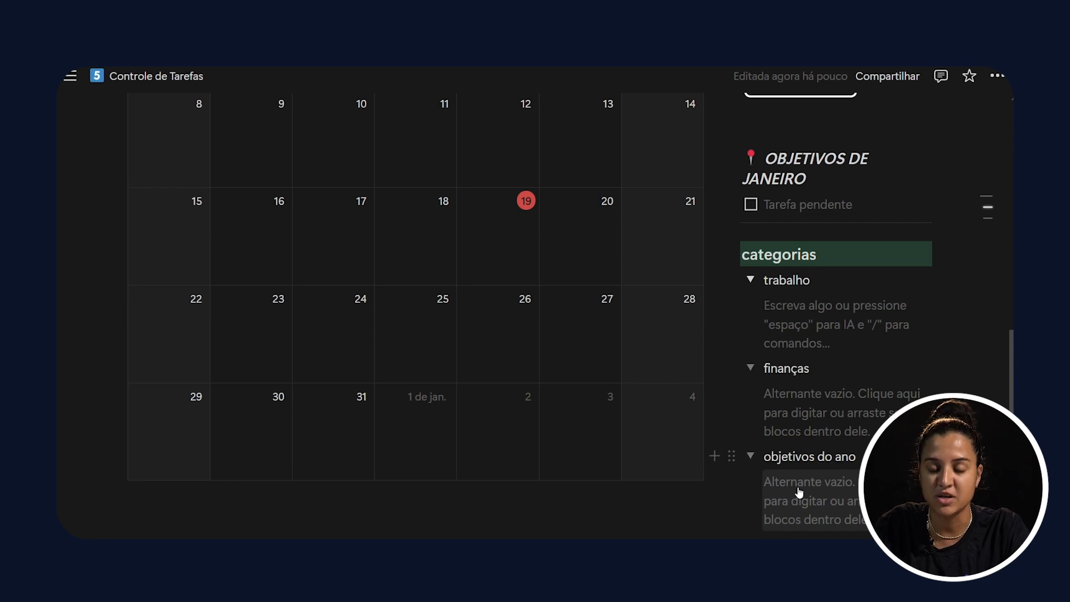
pyautogui.scroll(-3, 798, 493)
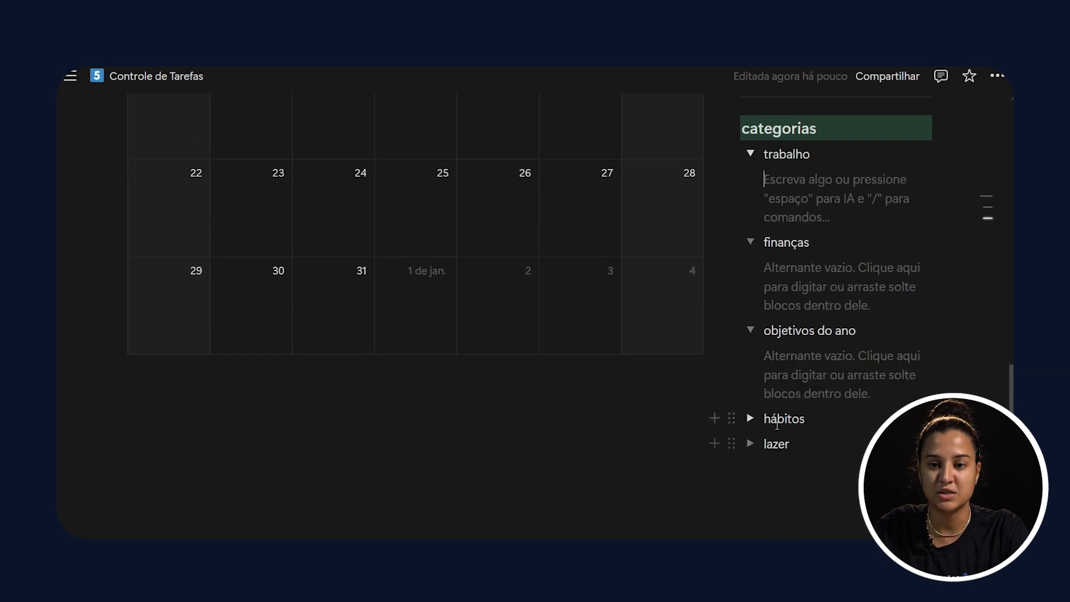
pyautogui.click(751, 418)
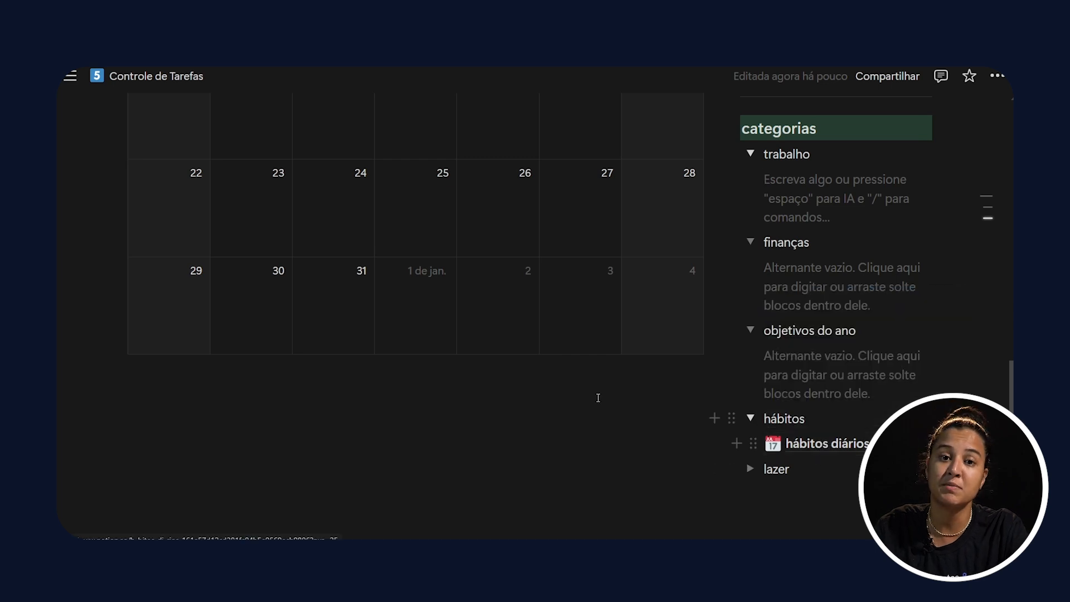
pyautogui.scroll(20, 599, 398)
pyautogui.scroll(-20, 422, 412)
pyautogui.moveTo(798, 457)
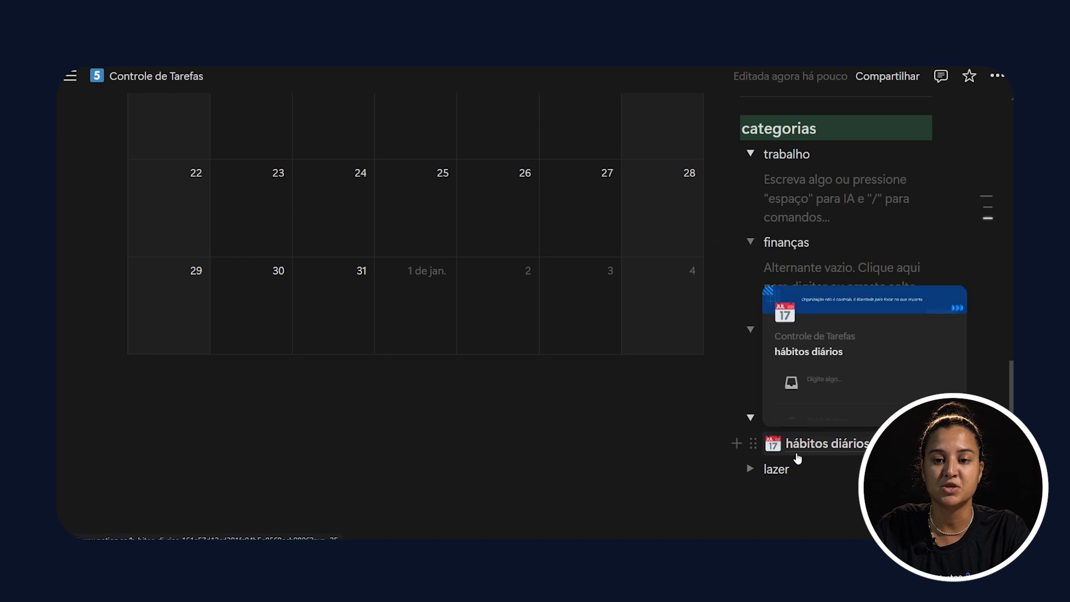
pyautogui.click(750, 469)
pyautogui.scroll(-1, 775, 446)
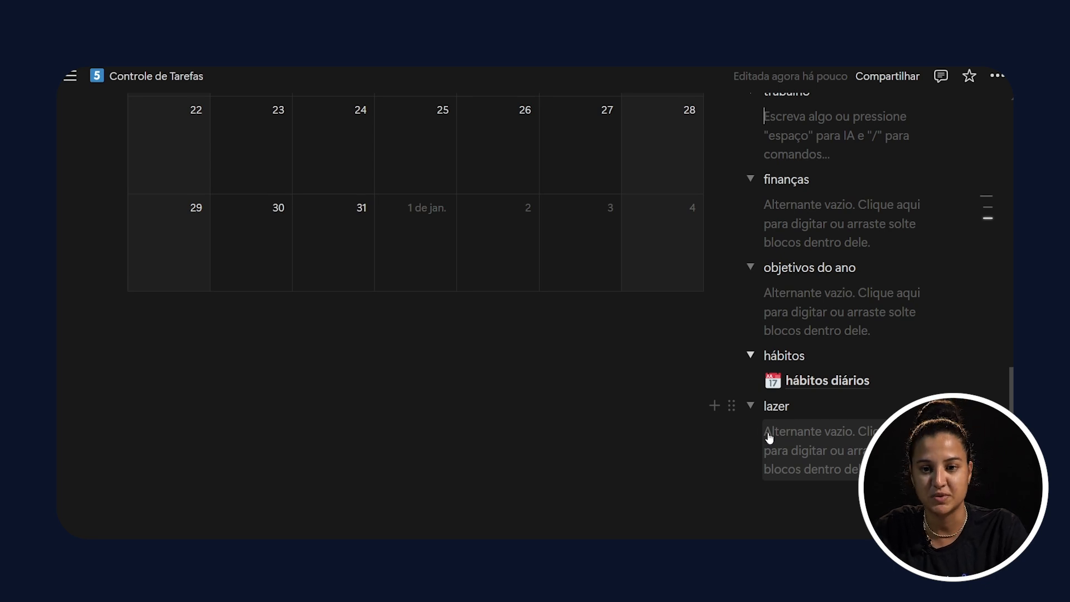
# Step: Collapse the lazer, hábitos, objetivos do ano and finanças categories
pyautogui.click(751, 405)
pyautogui.click(750, 355)
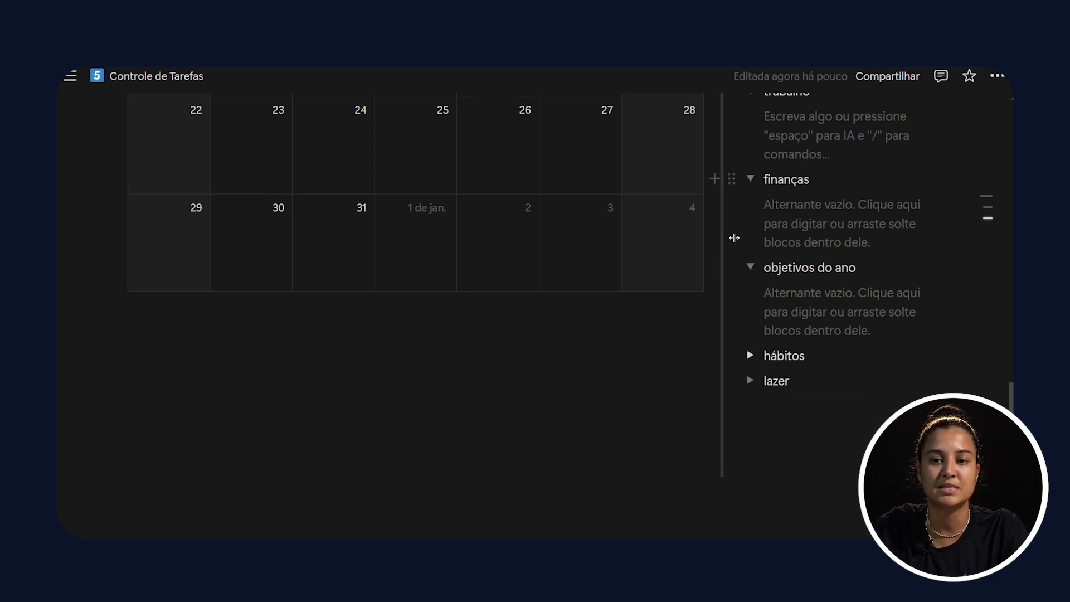
pyautogui.click(751, 268)
pyautogui.click(750, 179)
# Step: Add a task named "Levar pet no veterinário" to the hoje view of the to-do list
pyautogui.scroll(15, 751, 191)
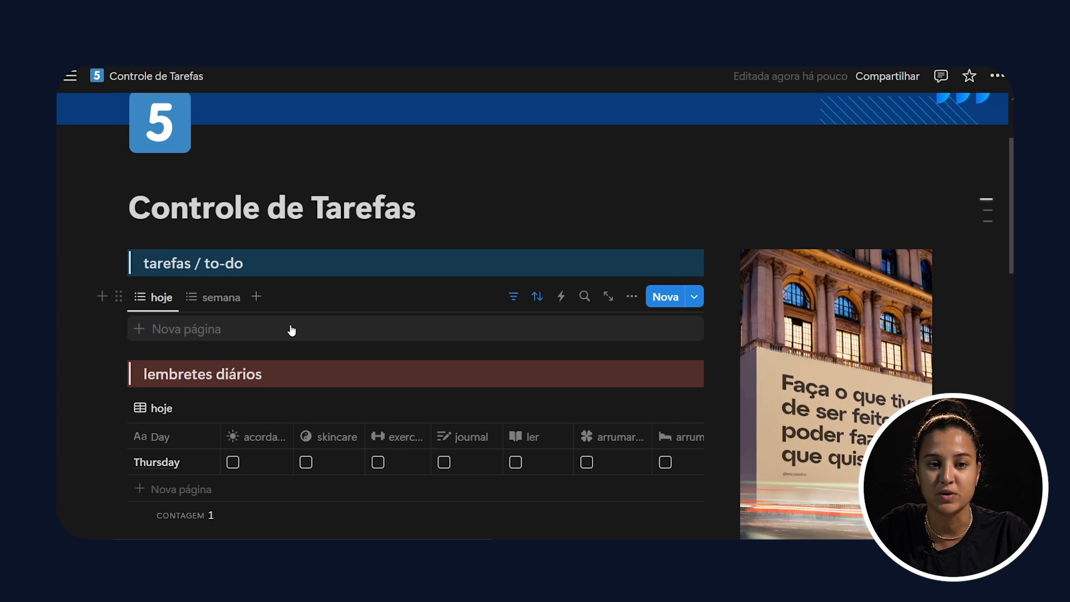
pyautogui.click(170, 330)
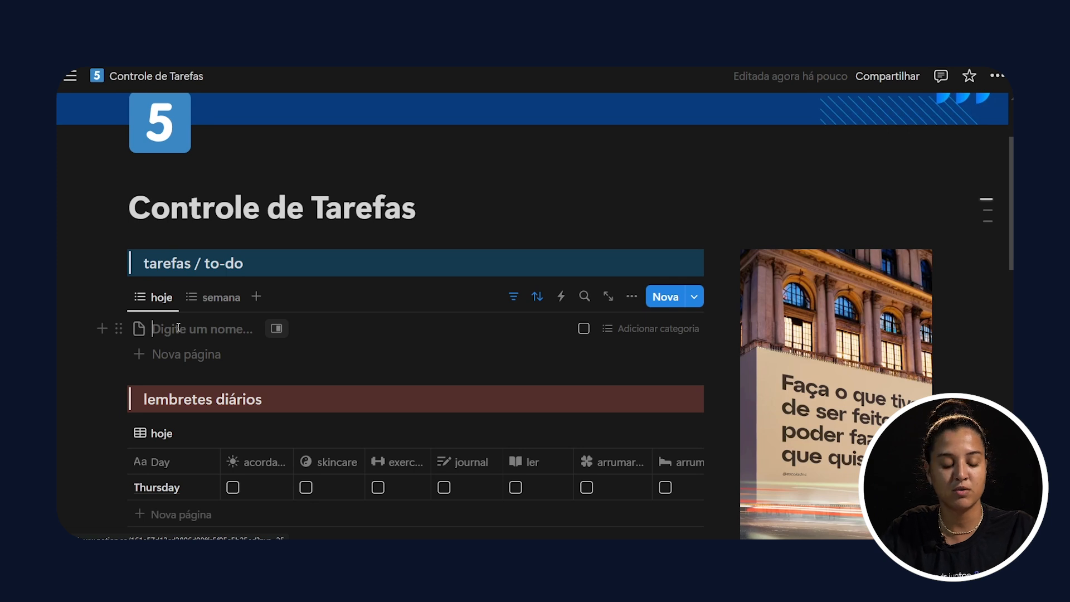
pyautogui.write('Levar  pet no veterinário')
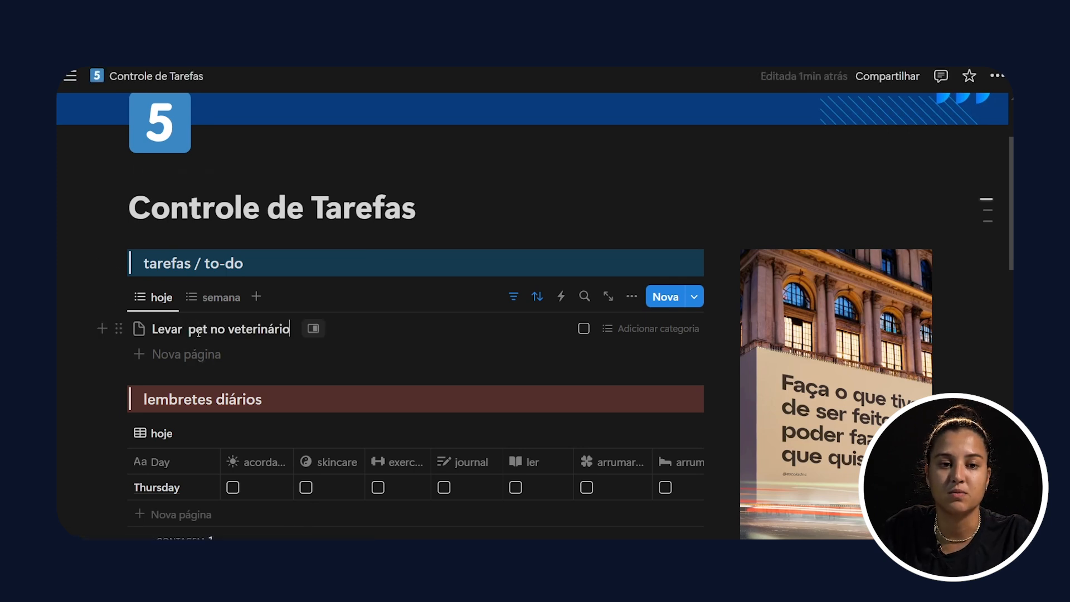
# Step: Give the "Levar pet no veterinário" task the dog face emoji as icon and assign it the category pessoal
pyautogui.click(139, 330)
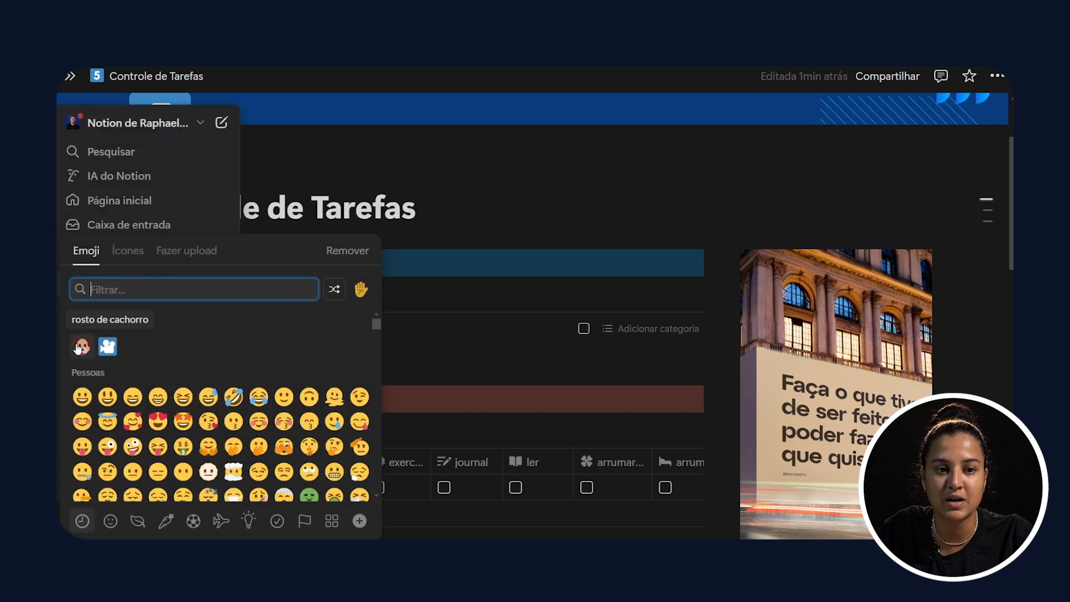
pyautogui.click(82, 347)
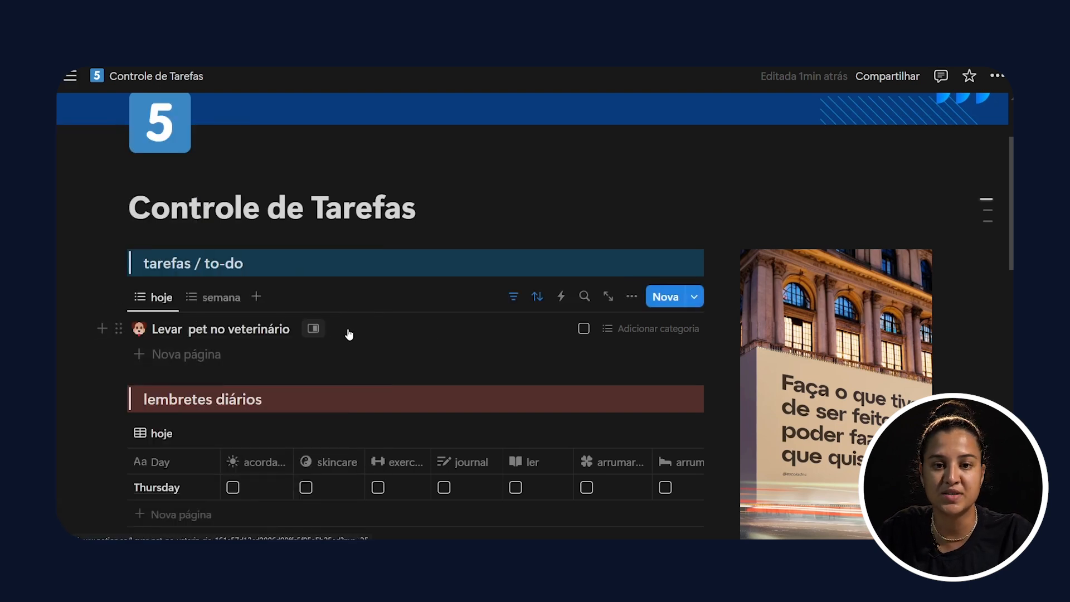
pyautogui.click(623, 330)
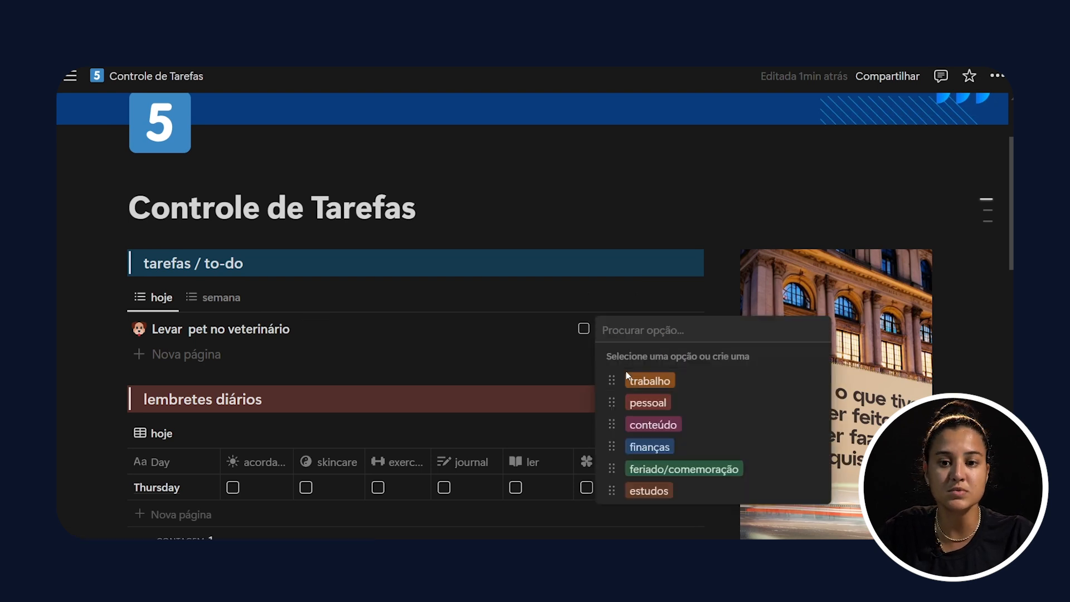
pyautogui.click(648, 405)
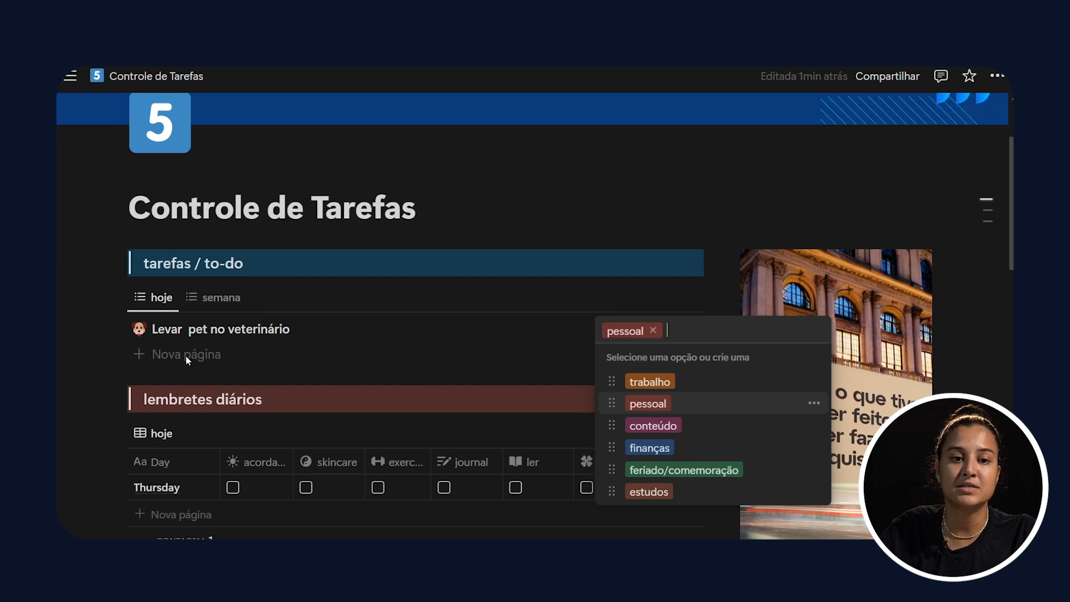
pyautogui.click(167, 356)
# Step: Add a second task named "Atualizar minha planilha financeira" to the hoje view
pyautogui.click(140, 355)
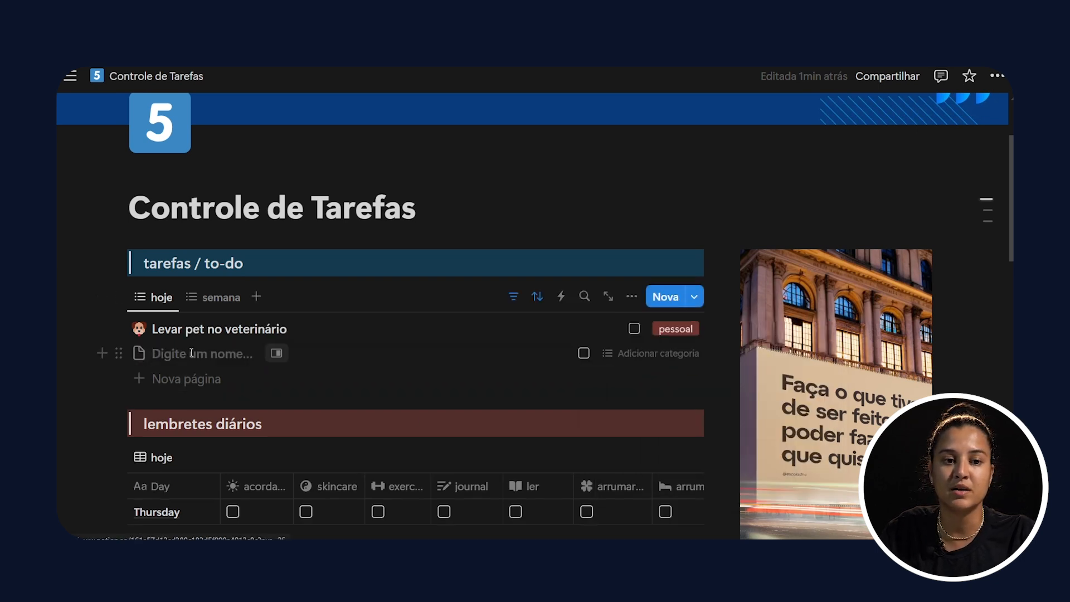
pyautogui.write('At')
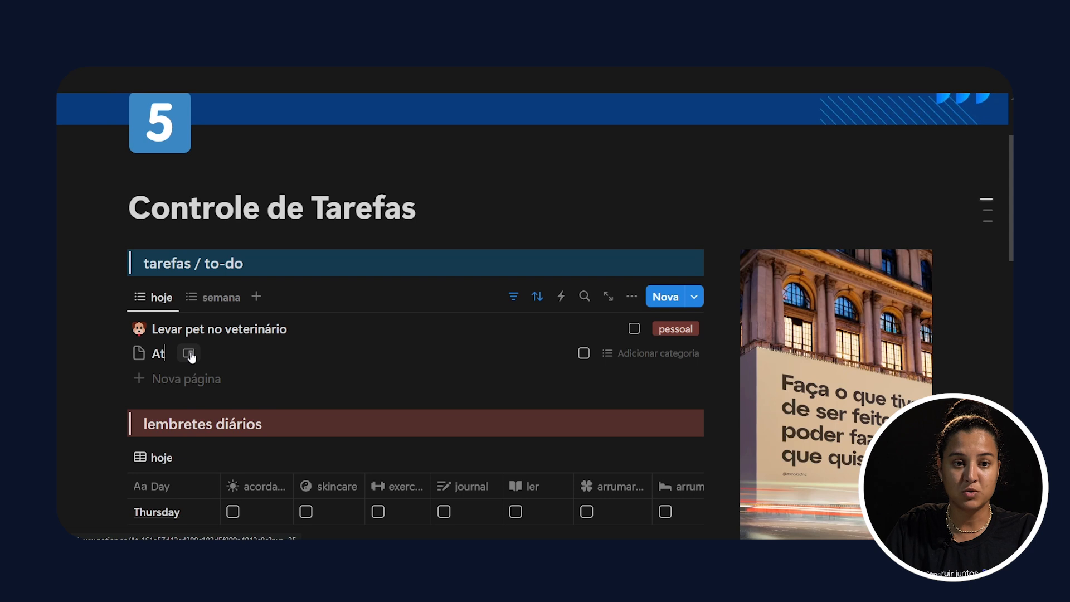
pyautogui.write('ualizar miha pl')
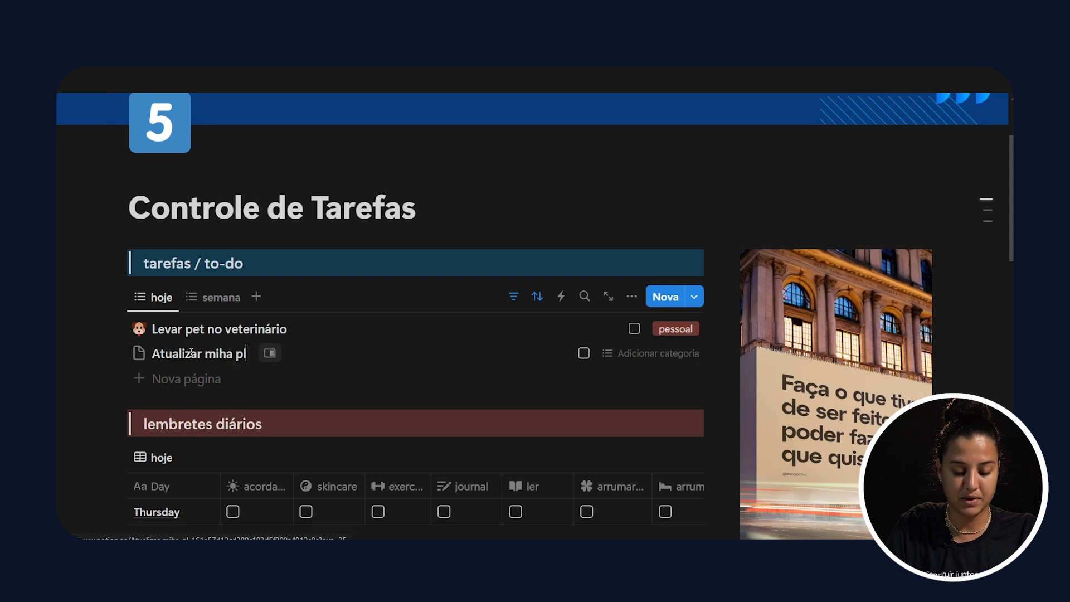
pyautogui.write('anilha financeira')
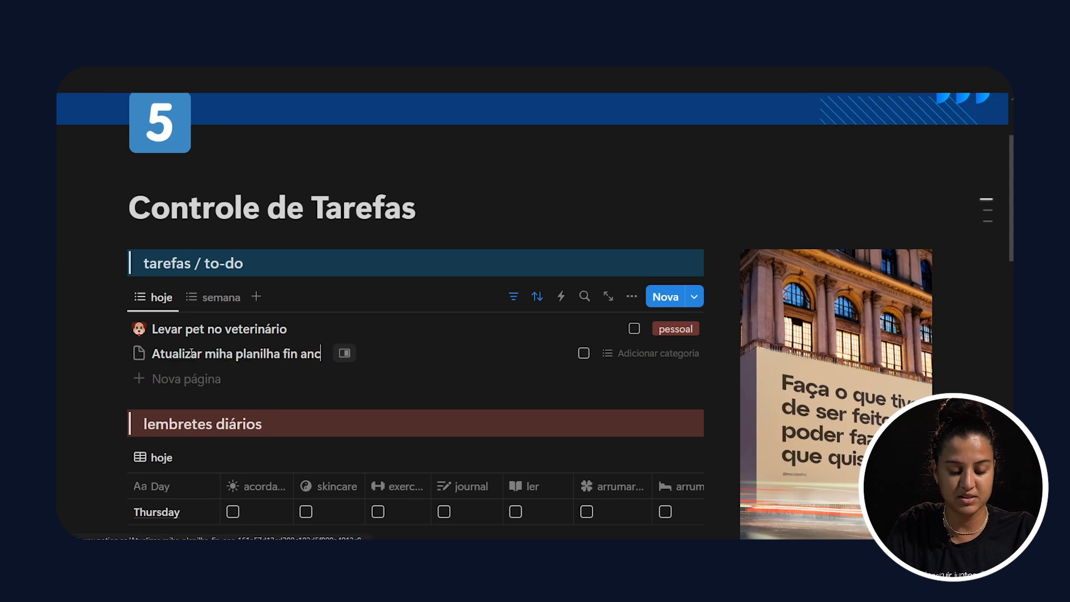
pyautogui.click(221, 355)
pyautogui.write('n')
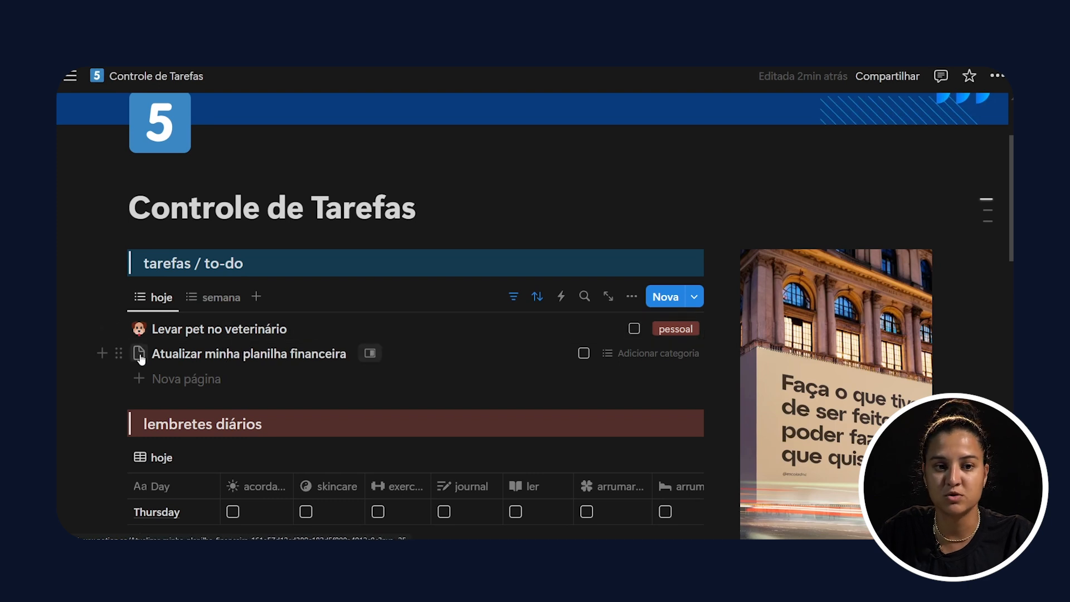
# Step: Give the "Atualizar minha planilha financeira" task the money bag emoji as icon and assign it the category finanças
pyautogui.click(139, 354)
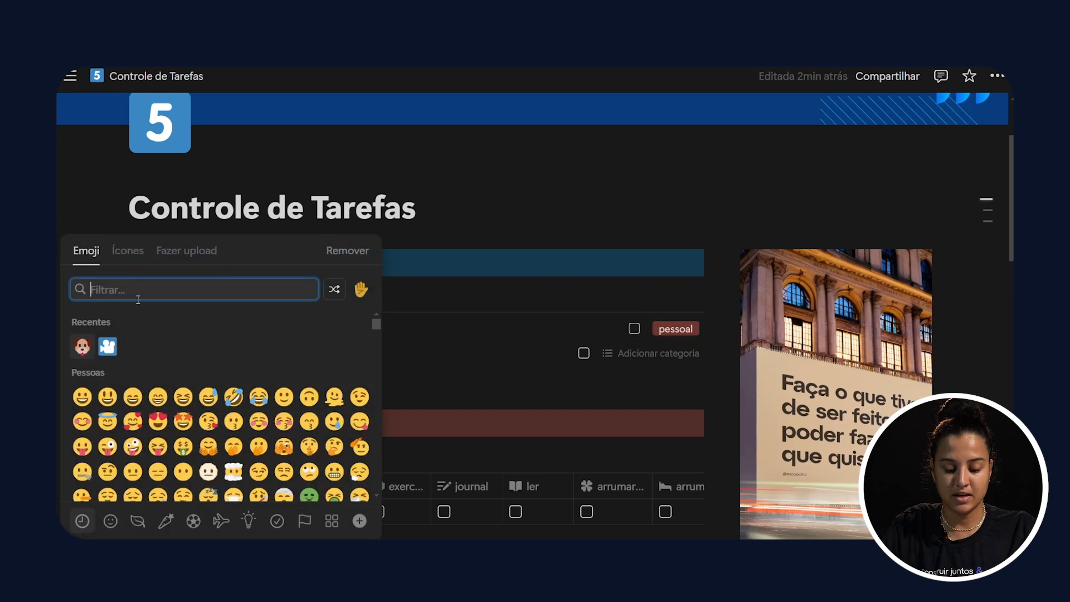
pyautogui.write('mone')
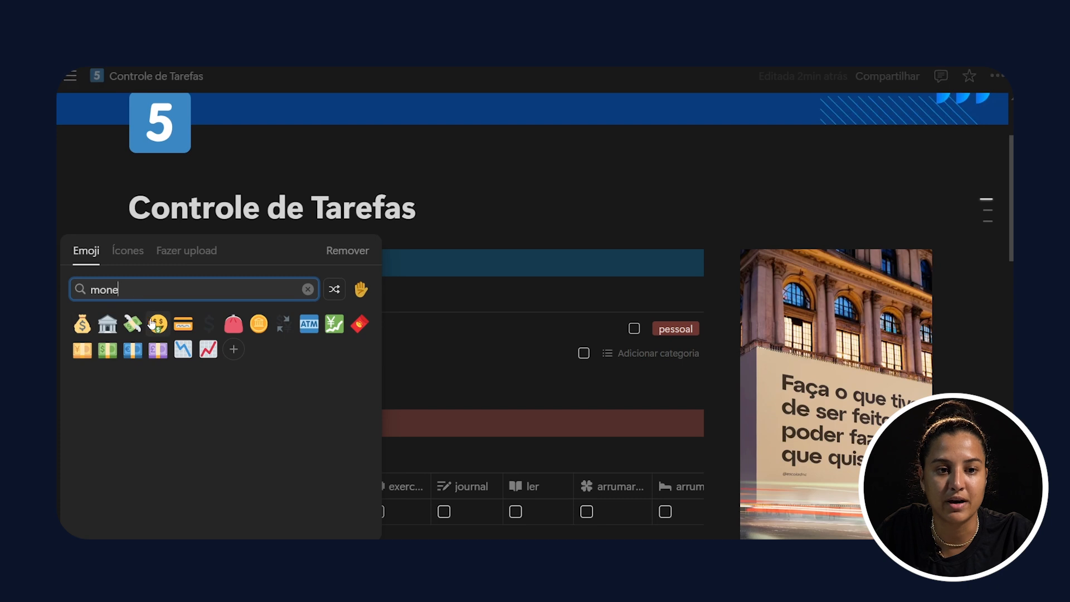
pyautogui.click(82, 325)
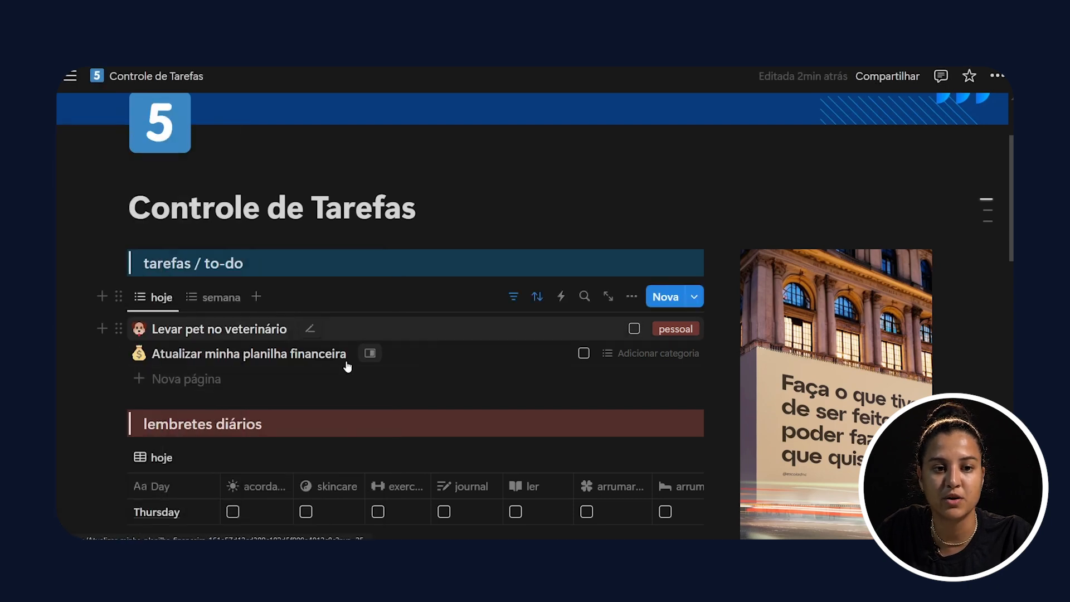
pyautogui.click(637, 353)
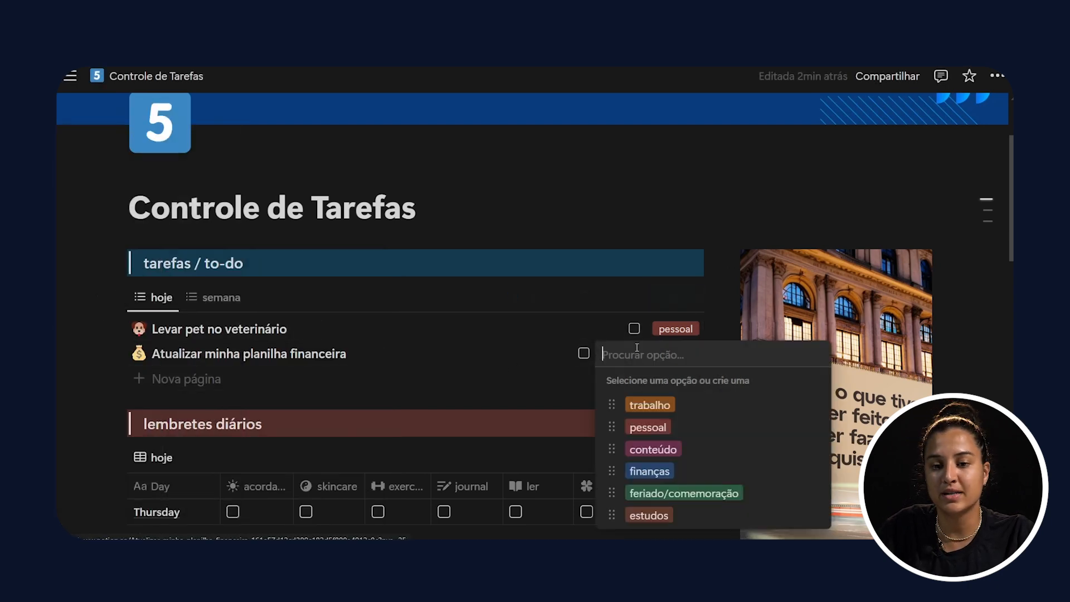
pyautogui.click(668, 480)
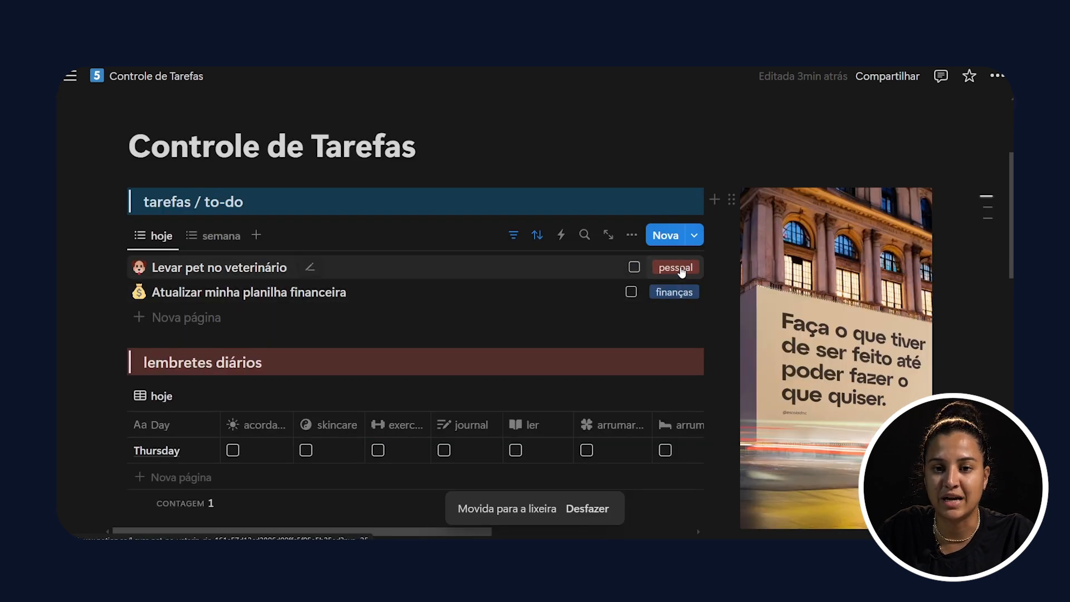
# Step: Delete the category option "conteúdo" from the choices offered for the "Levar pet no veterinário" task
pyautogui.click(679, 269)
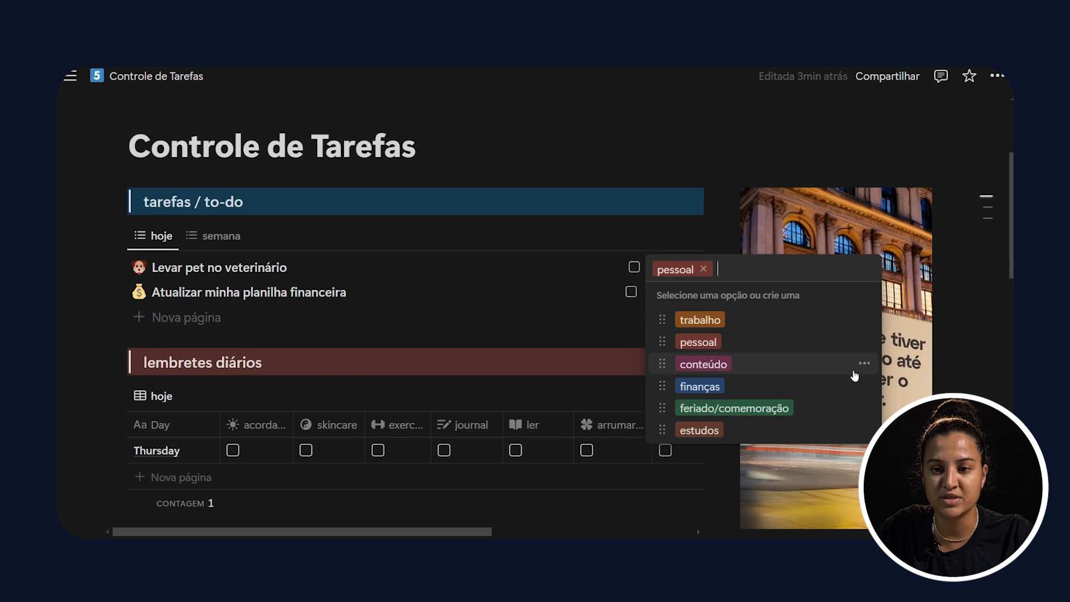
pyautogui.click(865, 365)
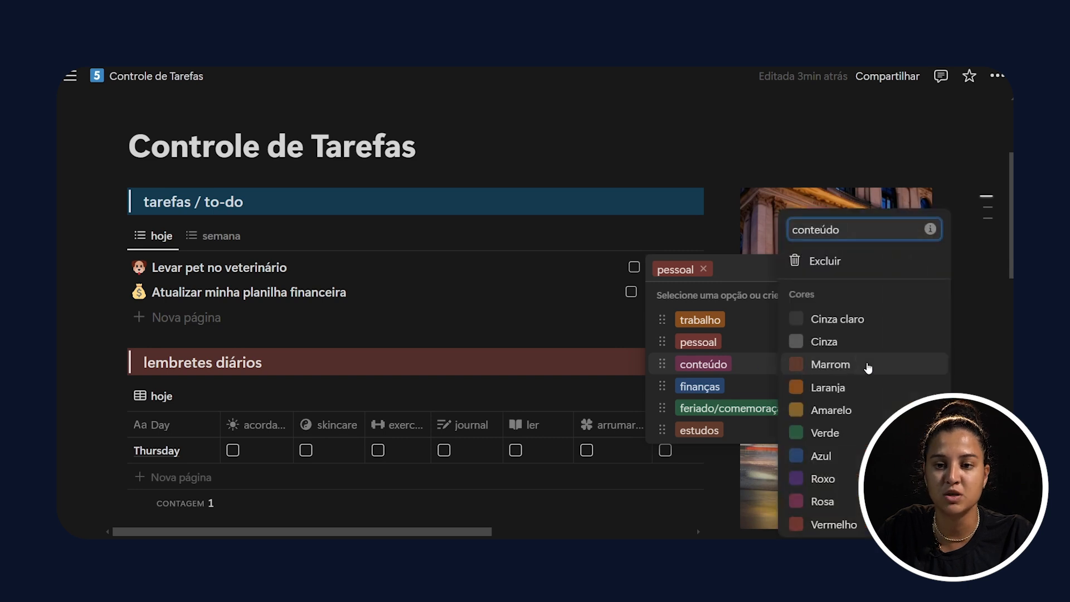
pyautogui.click(831, 260)
pyautogui.press('Return')
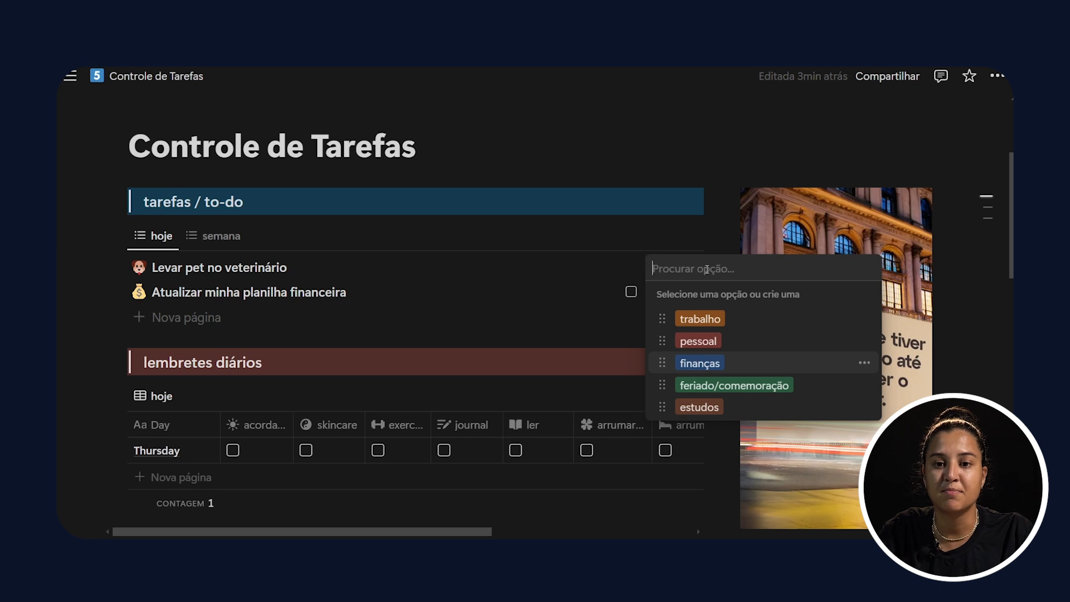
# Step: Create a category named "lazer" for the "Levar pet no veterinário" task and check the editing options of "feriado/comemoração"
pyautogui.write('lazer')
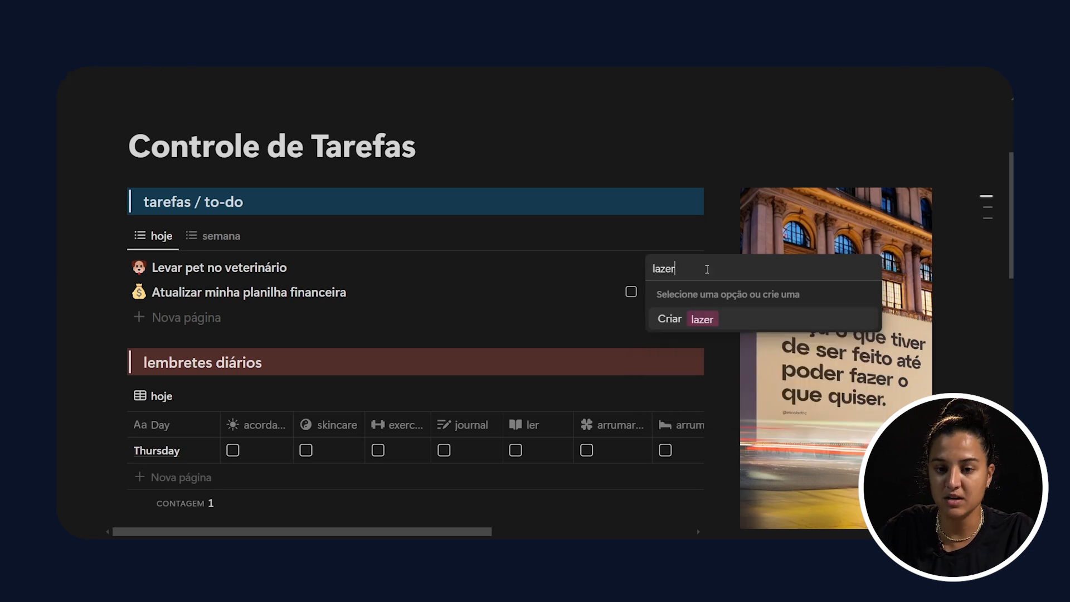
pyautogui.press('Return')
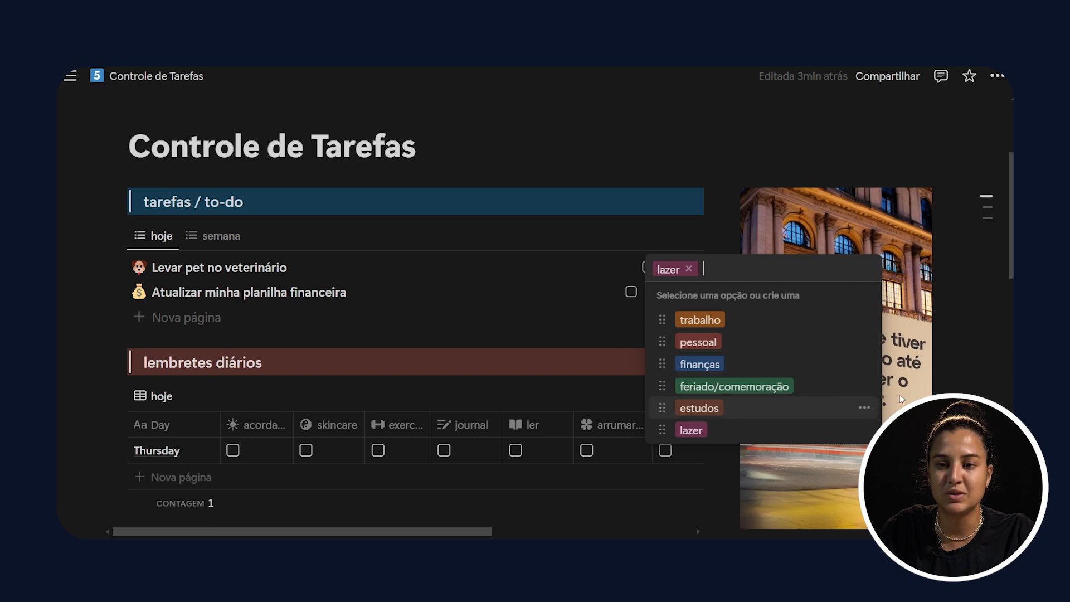
pyautogui.click(862, 387)
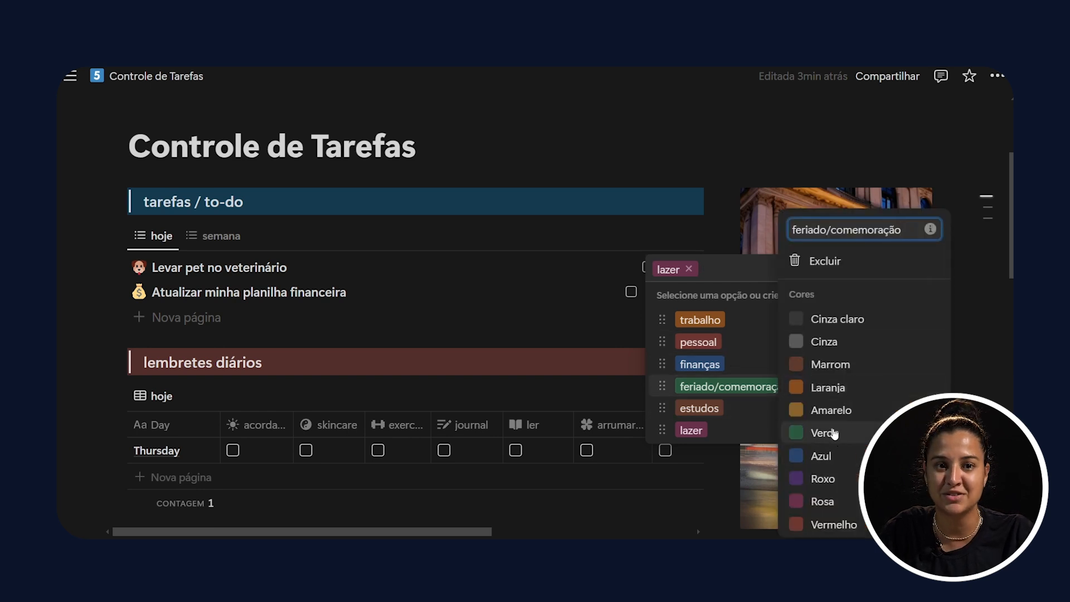
pyautogui.click(733, 184)
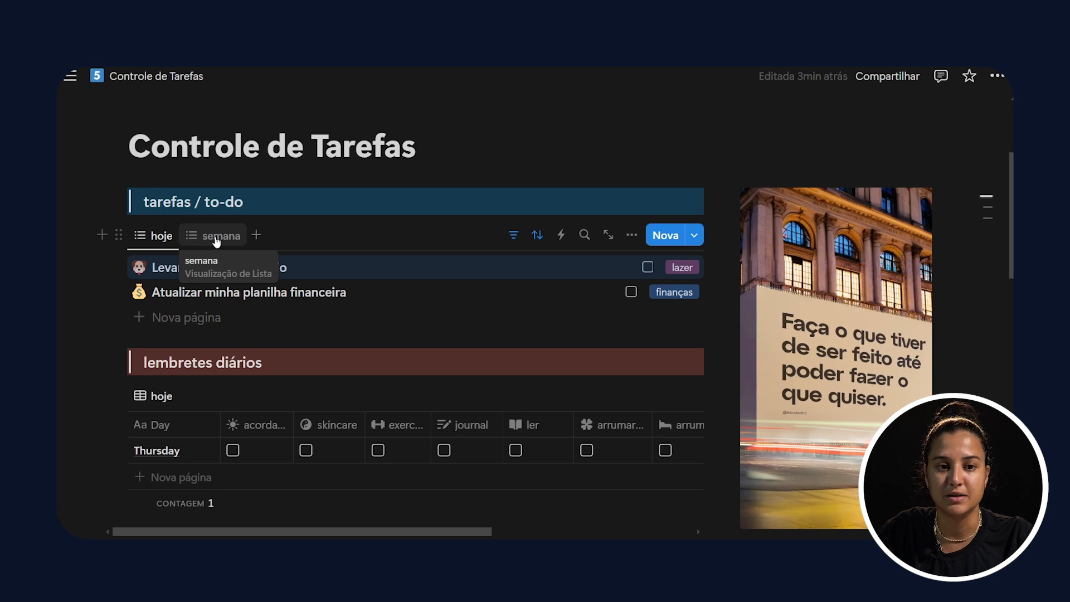
# Step: Add a task named "Aniversário Mãe" to the semana view and give it the birthday cake emoji as icon
pyautogui.click(217, 241)
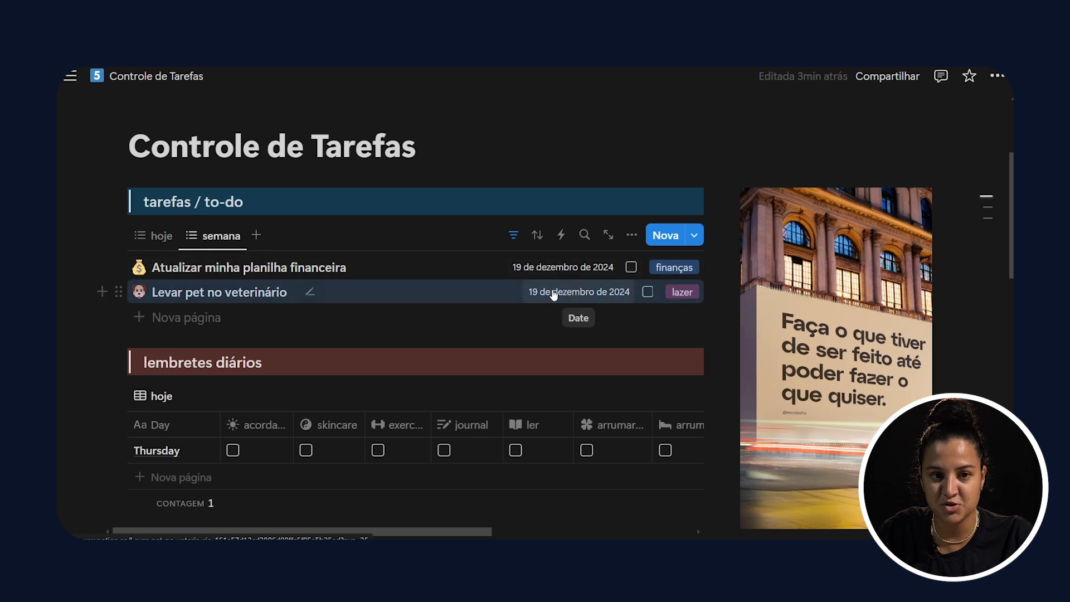
pyautogui.click(204, 321)
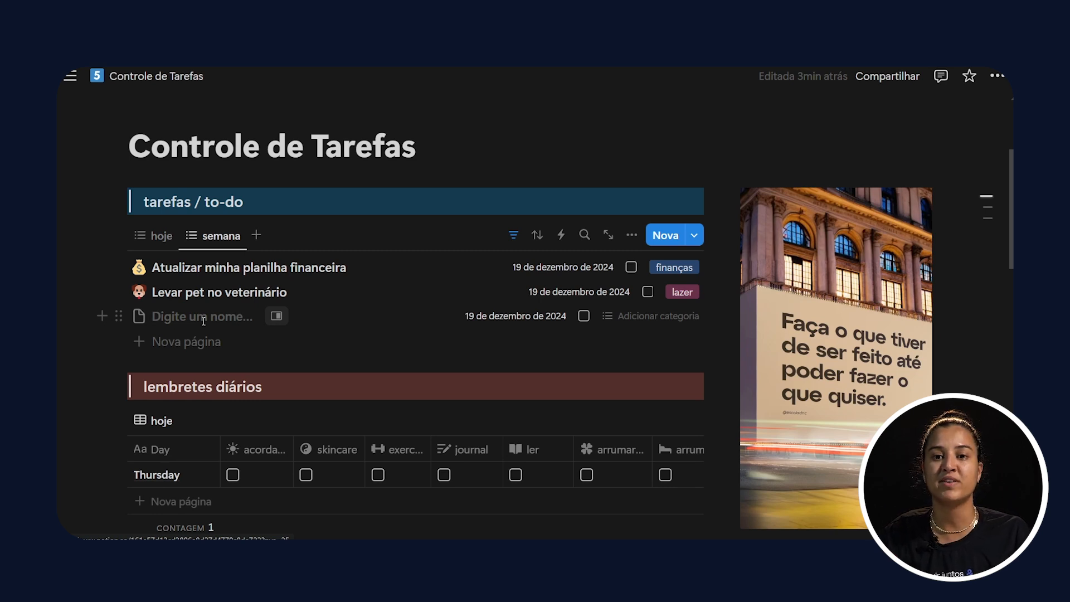
pyautogui.write('Aniversá')
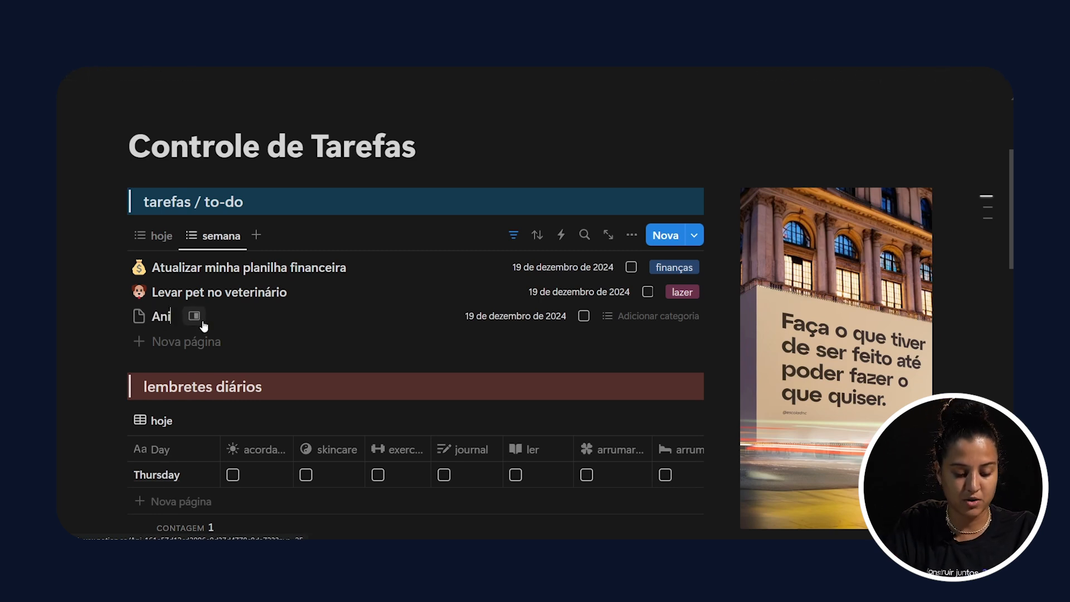
pyautogui.write('rio M')
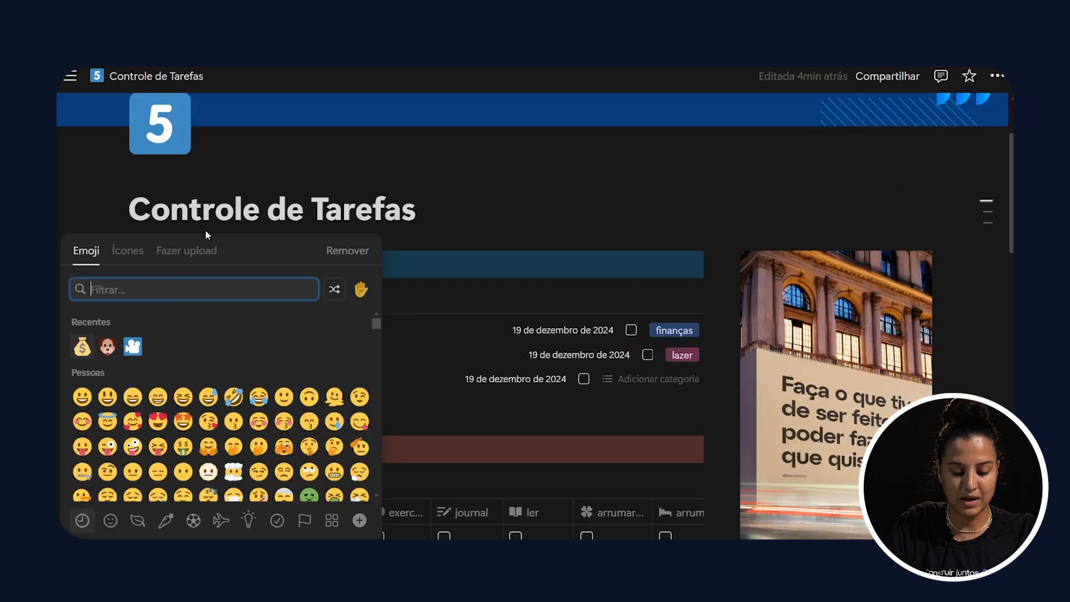
pyautogui.write('birth')
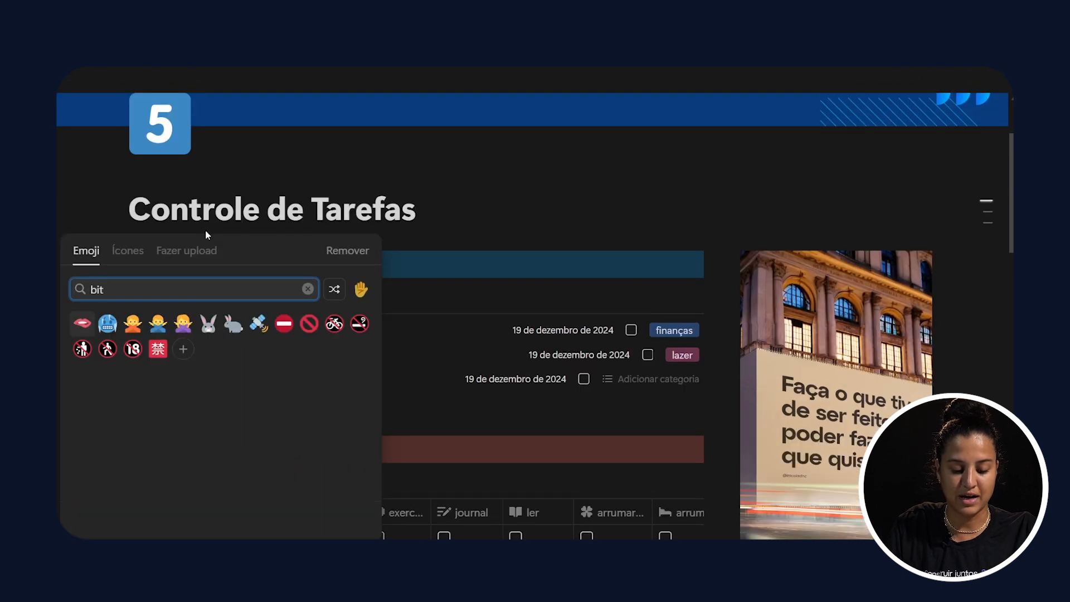
pyautogui.press('Return')
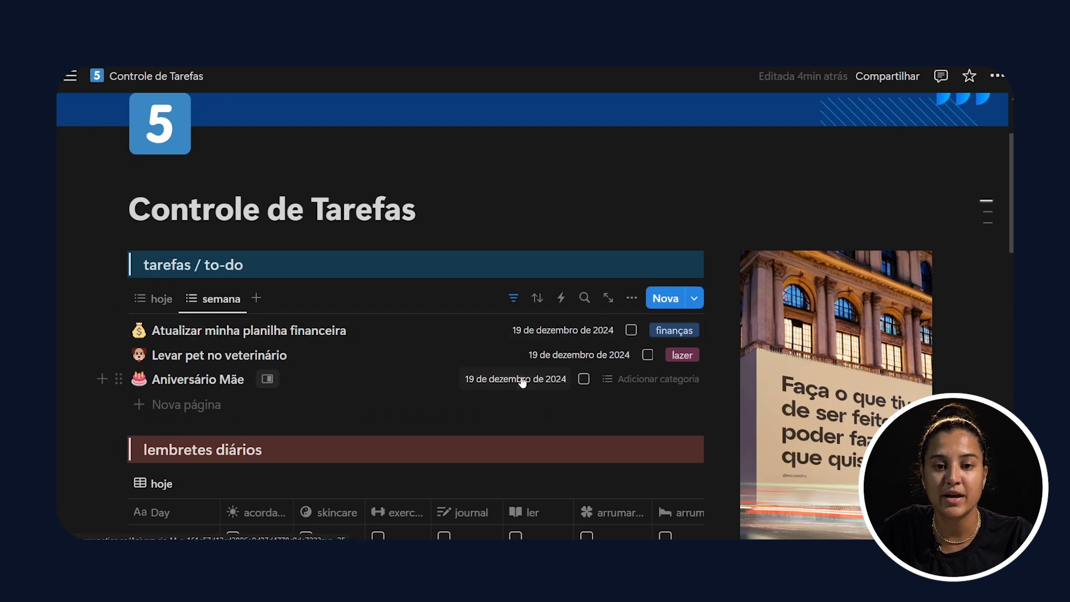
# Step: Set the "Aniversário Mãe" task's date to 21 de dezembro de 2024 and its category to feriado/comemoração
pyautogui.click(557, 379)
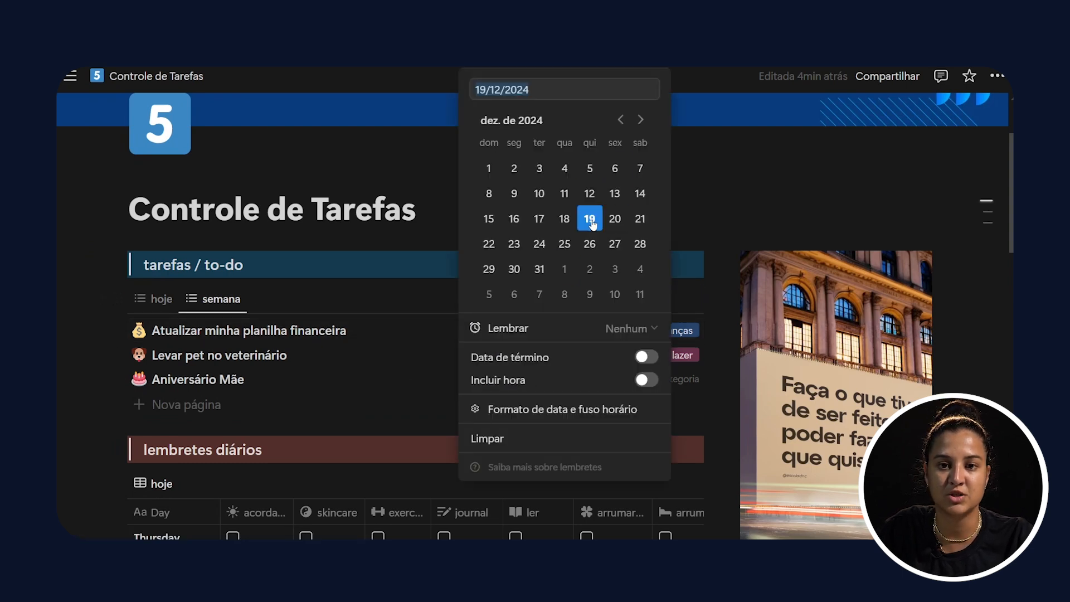
pyautogui.click(640, 218)
pyautogui.click(627, 379)
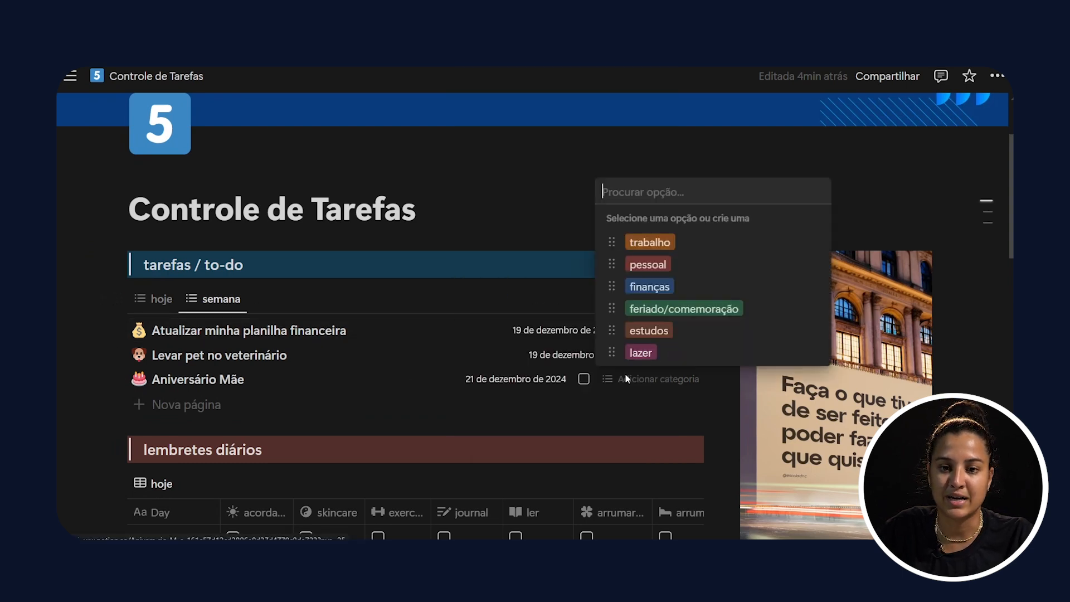
pyautogui.click(674, 310)
# Step: Compare the hoje and semana views, and mark both of today's tasks as done in the hoje view
pyautogui.click(154, 299)
pyautogui.click(153, 299)
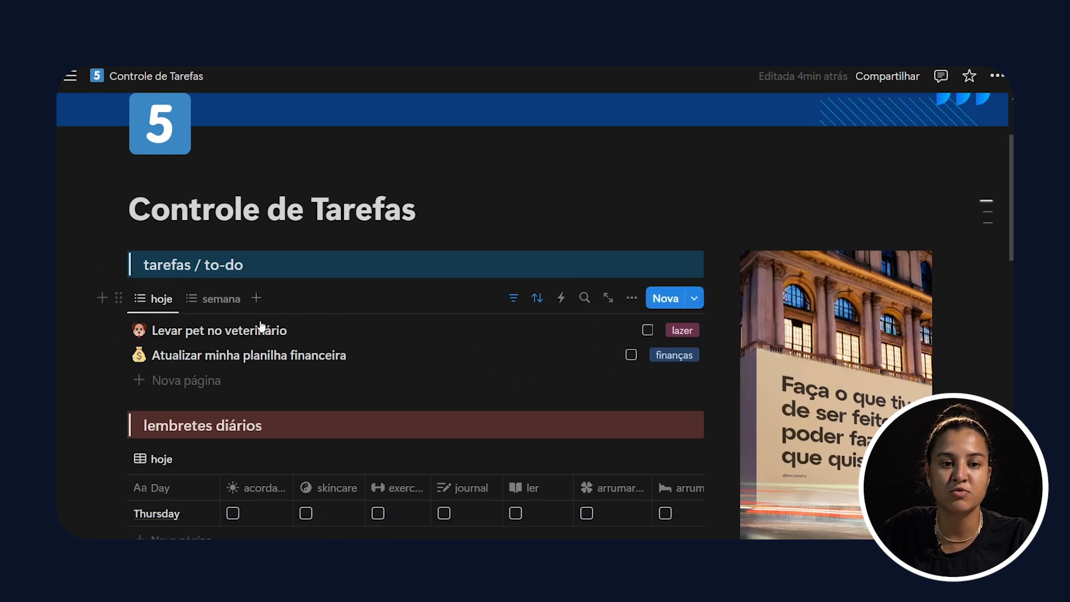
pyautogui.click(230, 310)
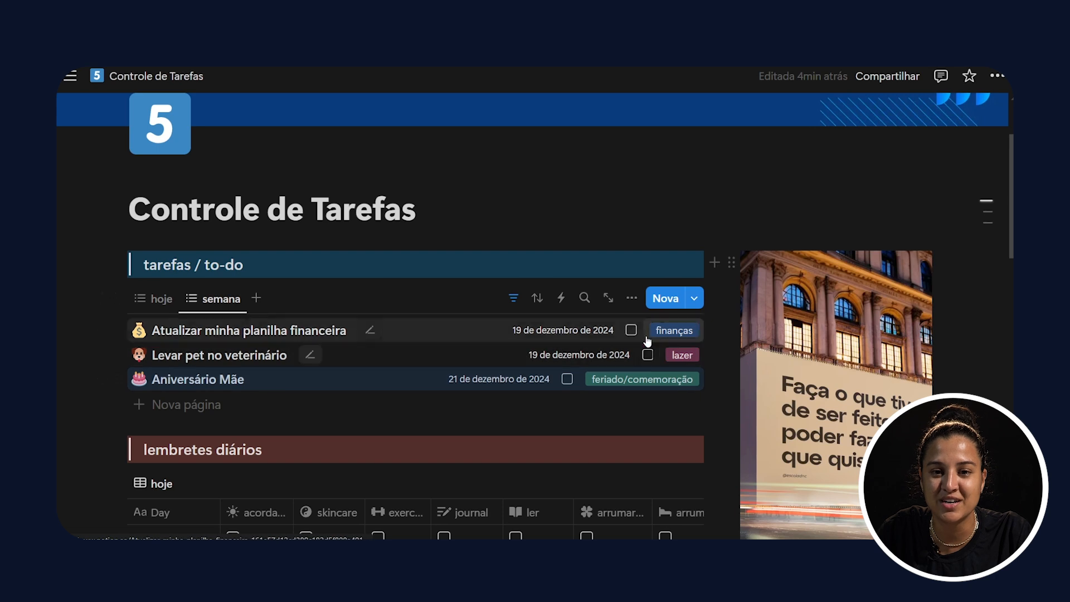
pyautogui.click(155, 299)
pyautogui.click(647, 330)
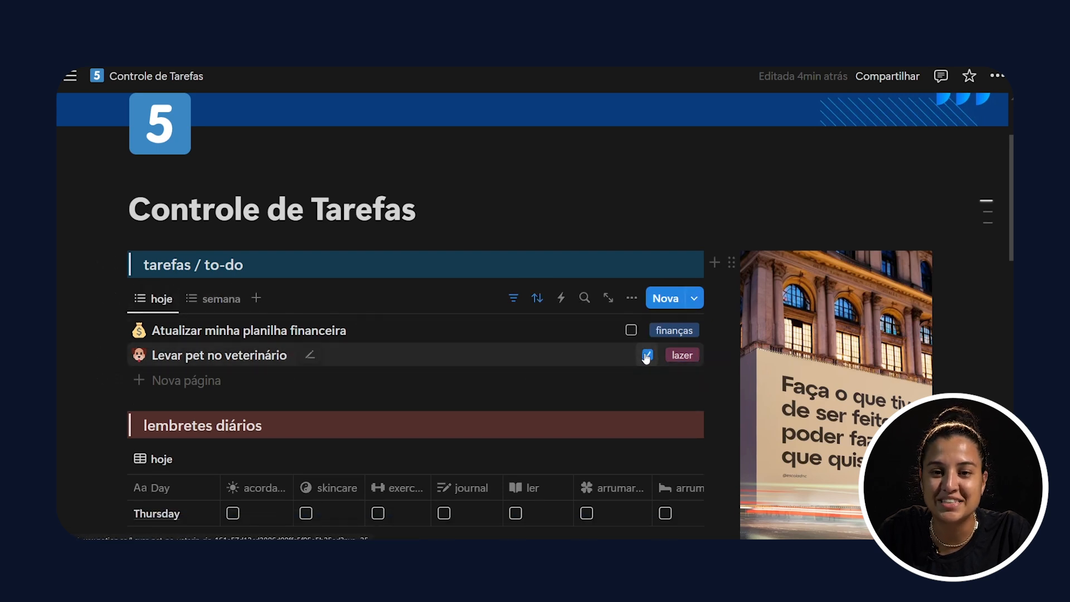
pyautogui.click(629, 330)
# Step: Look through all the habit columns of the lembretes diários table
pyautogui.scroll(-3, 246, 215)
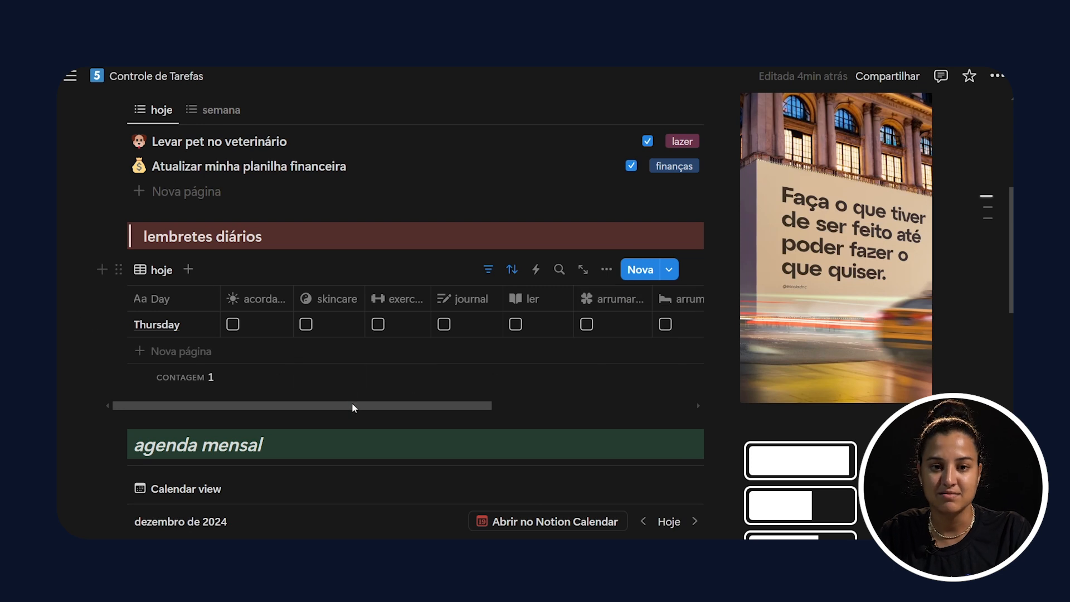
pyautogui.moveTo(353, 408); pyautogui.dragTo(437, 408)
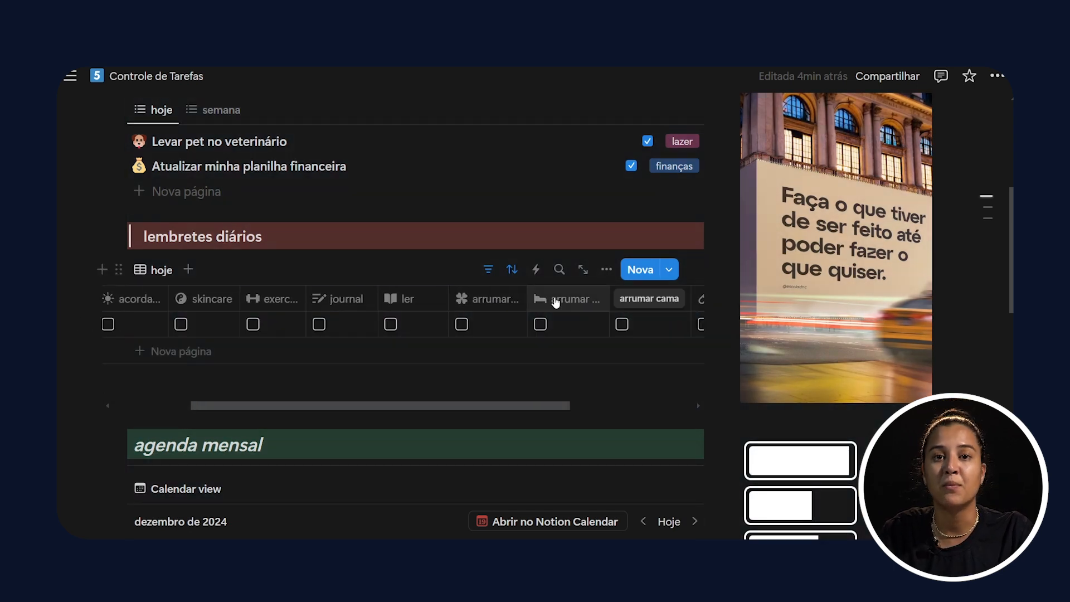
pyautogui.hscroll(3, 507, 311)
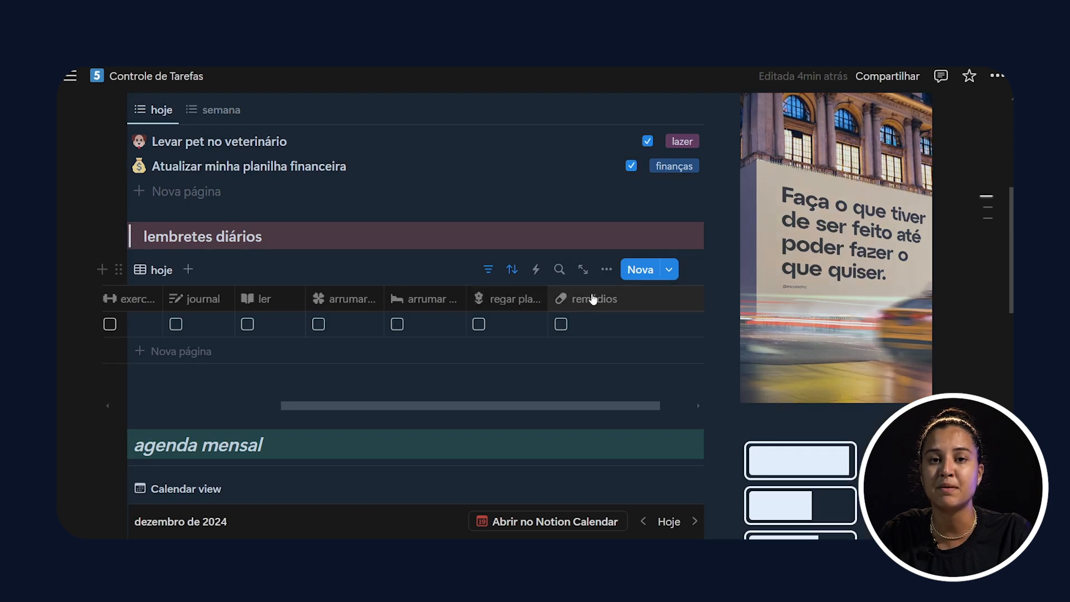
pyautogui.moveTo(465, 406); pyautogui.dragTo(292, 397)
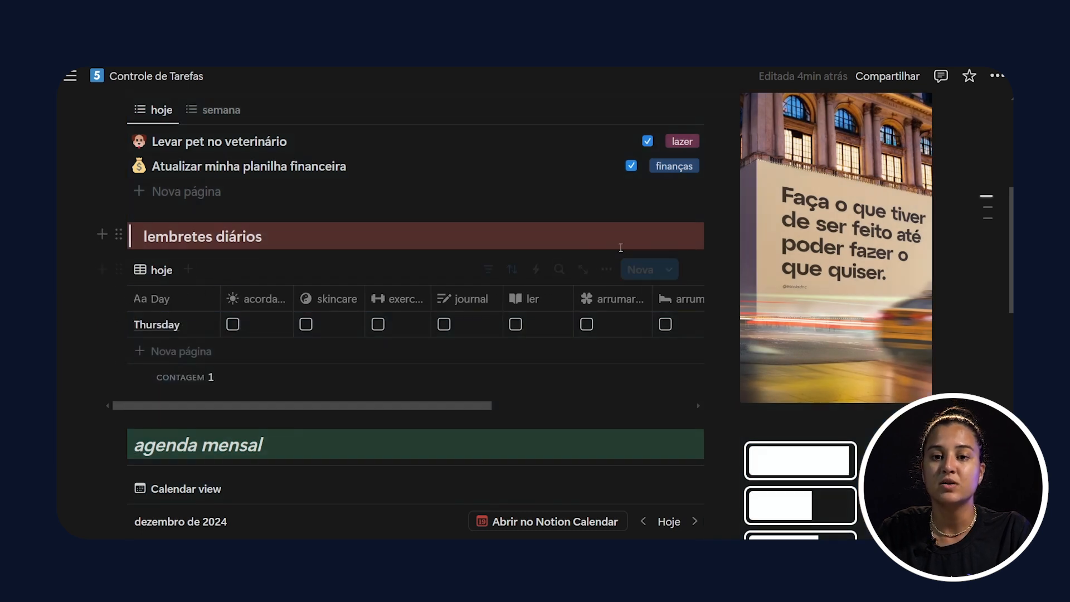
# Step: Rename the skincare property of the lembretes diários table as "meditar"
pyautogui.click(607, 270)
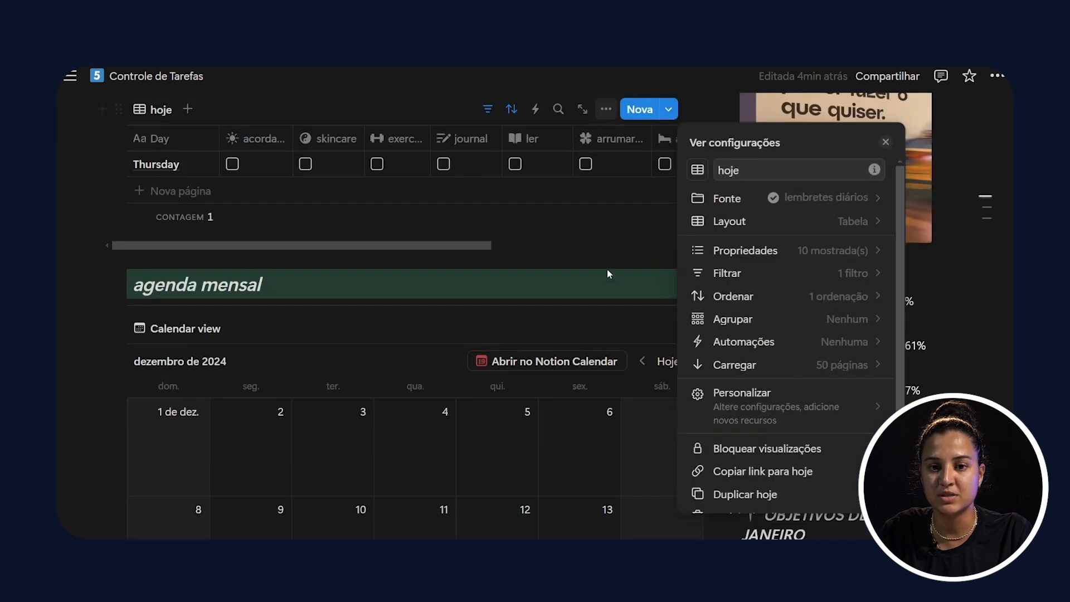
pyautogui.click(733, 251)
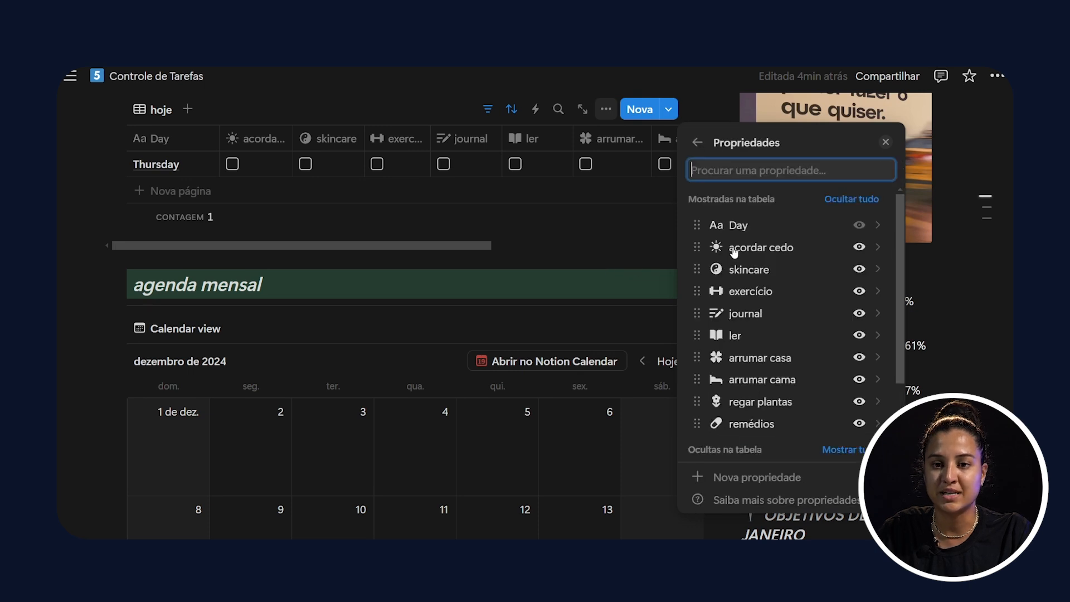
pyautogui.scroll(-2, 825, 229)
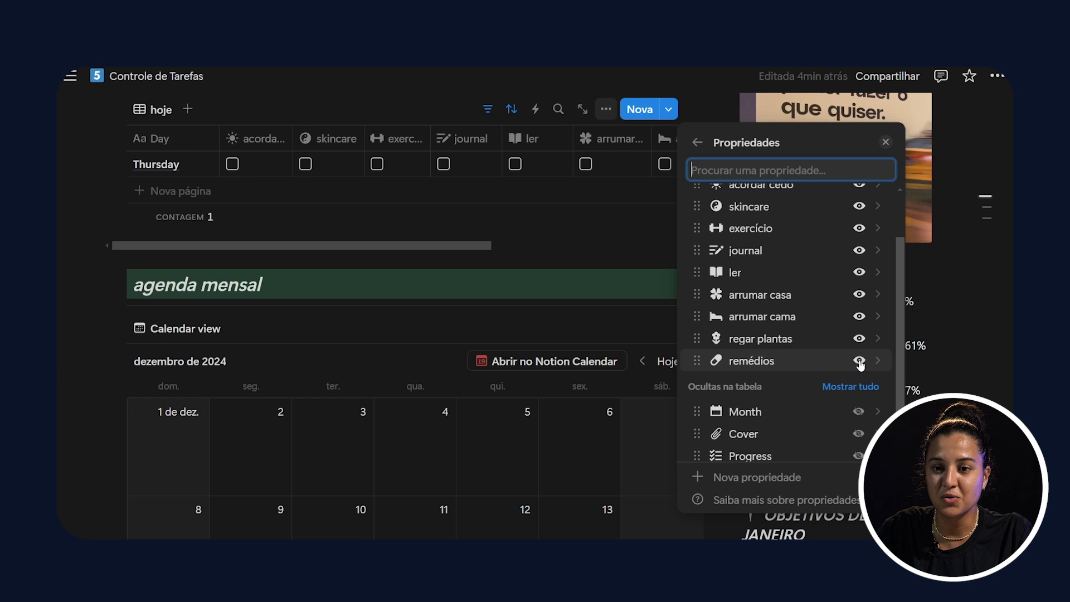
pyautogui.scroll(2, 855, 328)
pyautogui.scroll(1, 855, 328)
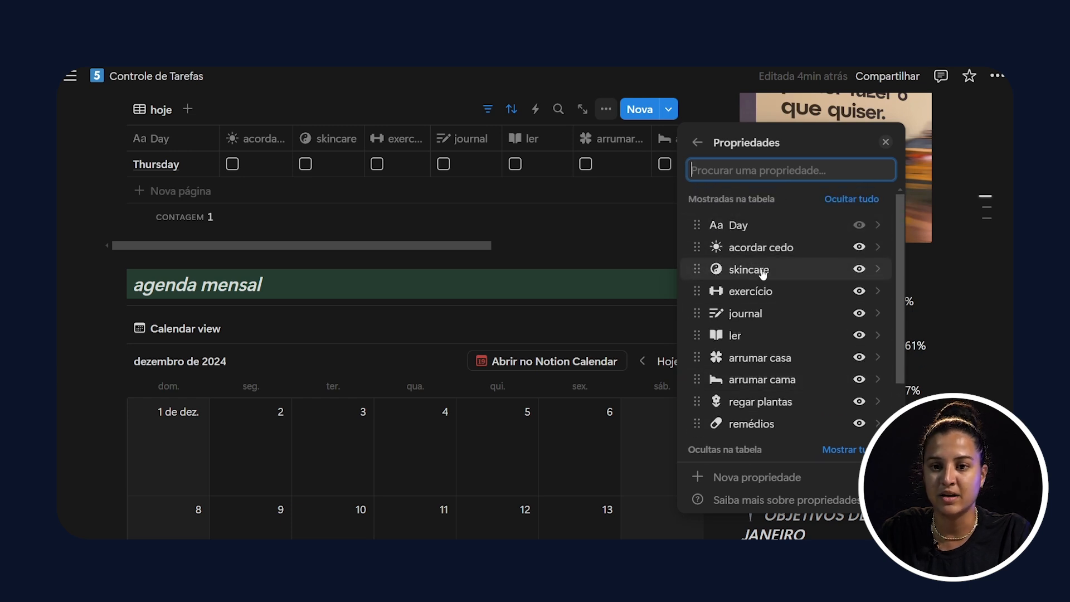
pyautogui.click(879, 277)
pyautogui.doubleClick(753, 177)
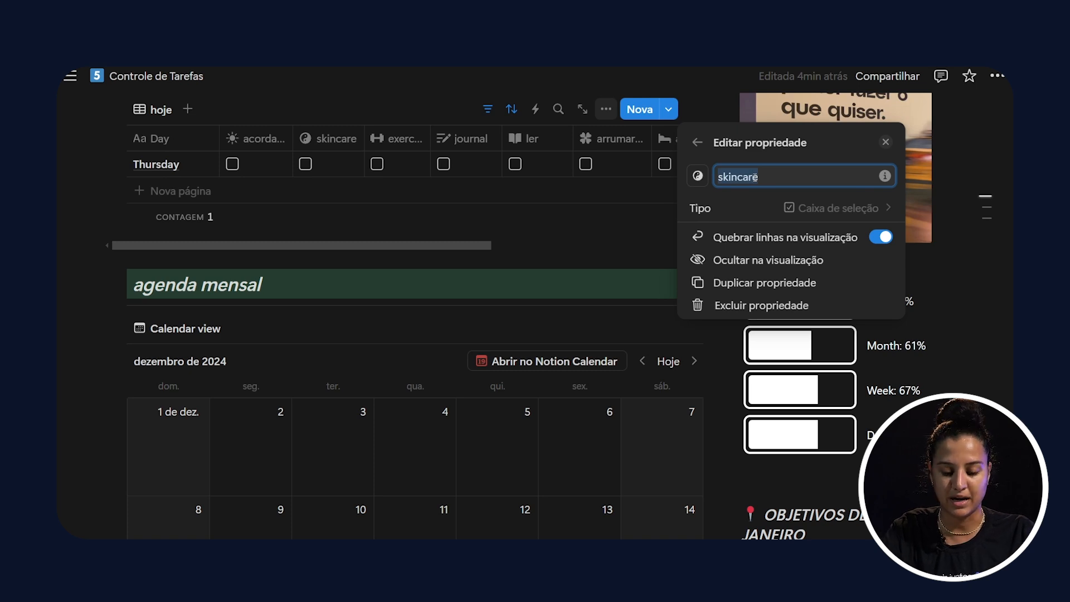
pyautogui.write('meditar')
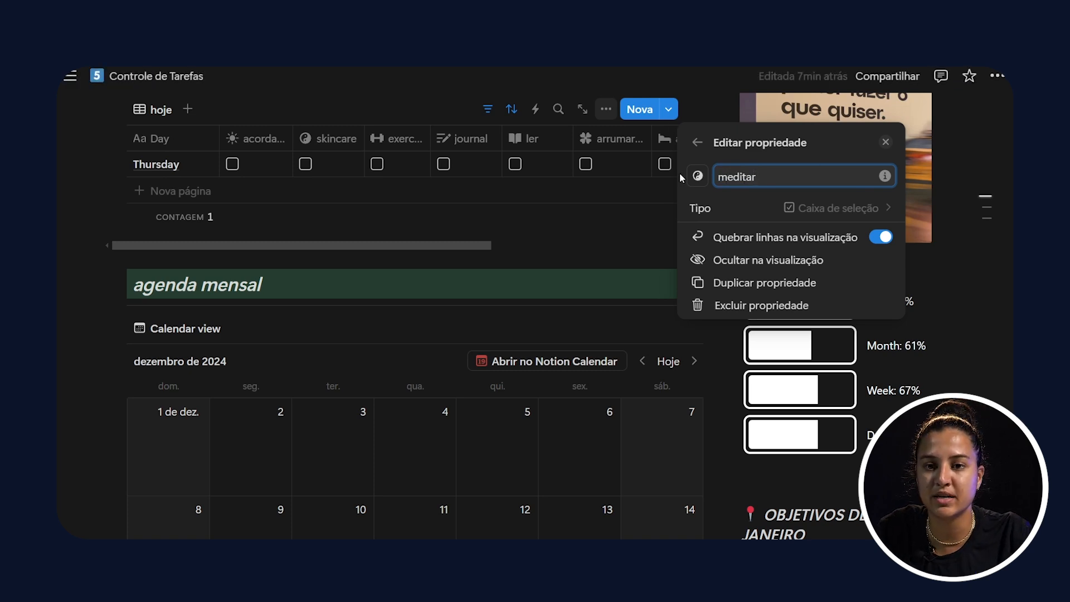
pyautogui.click(697, 176)
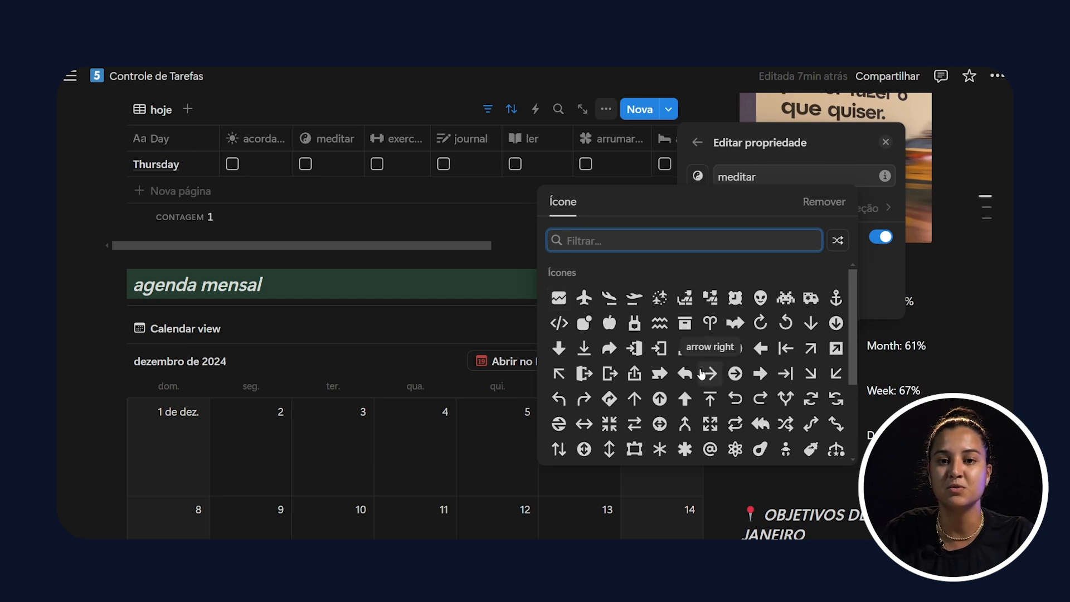
pyautogui.scroll(-3, 703, 374)
pyautogui.scroll(3, 702, 374)
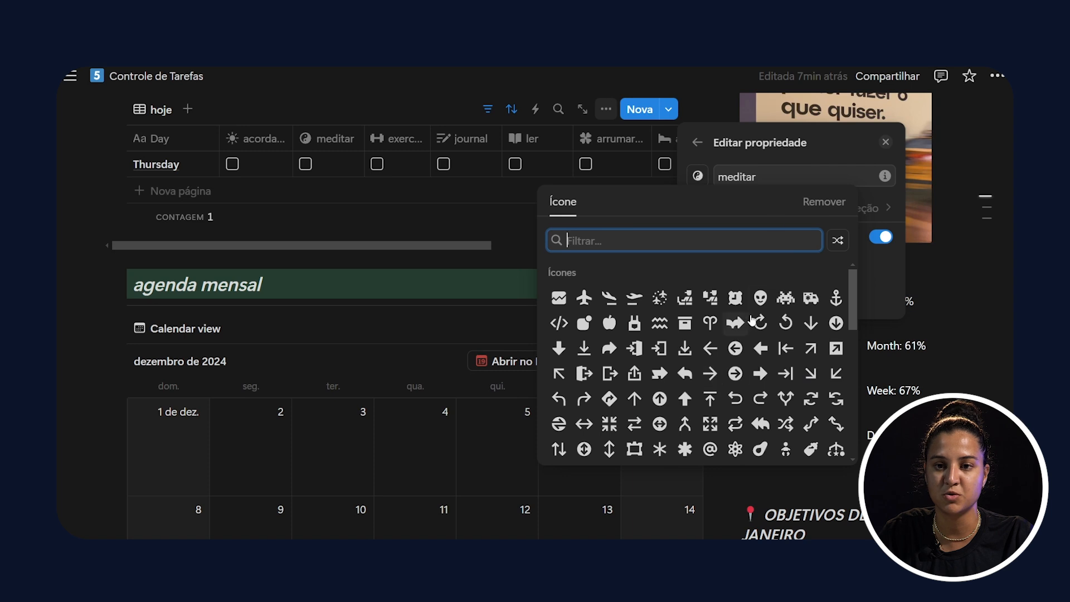
pyautogui.press('Escape')
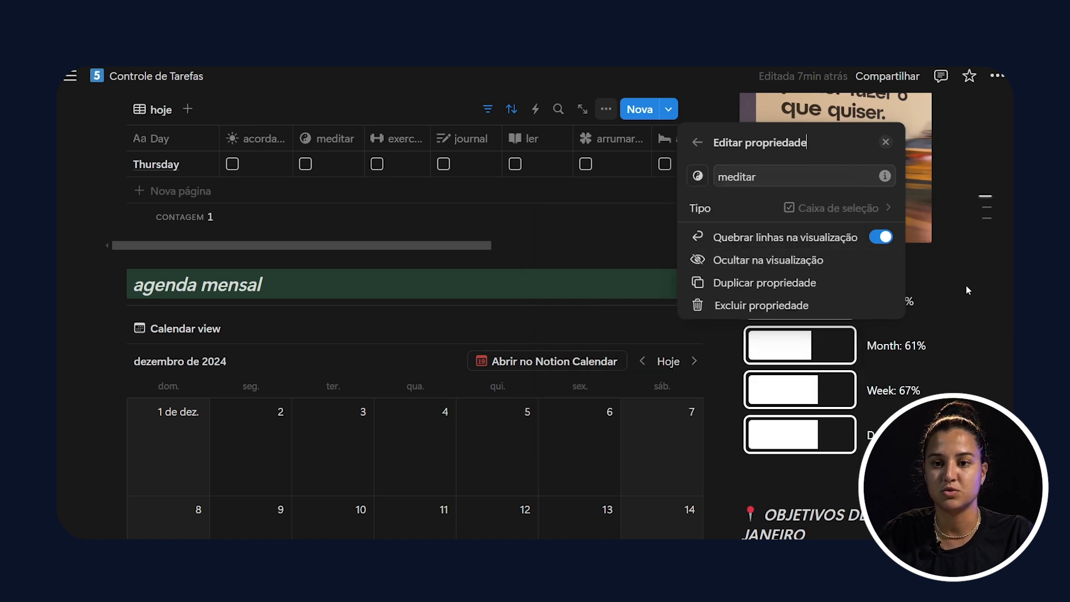
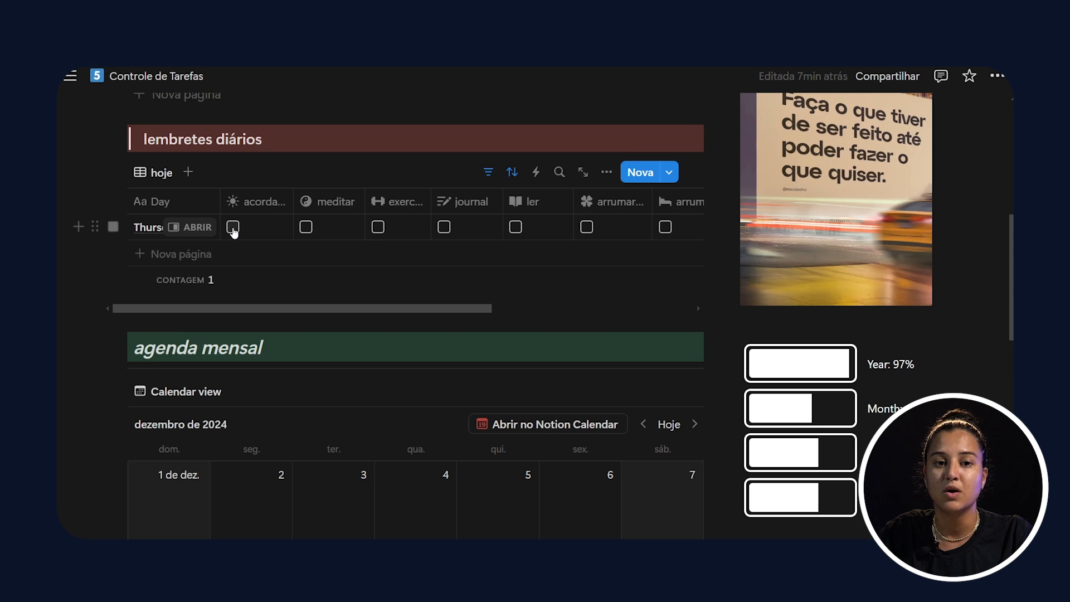
# Step: Mark acordar cedo, exercício, journal, ler, bed-making, plant-watering and remédios as done in Thursday's row of the lembretes diários table
pyautogui.click(233, 228)
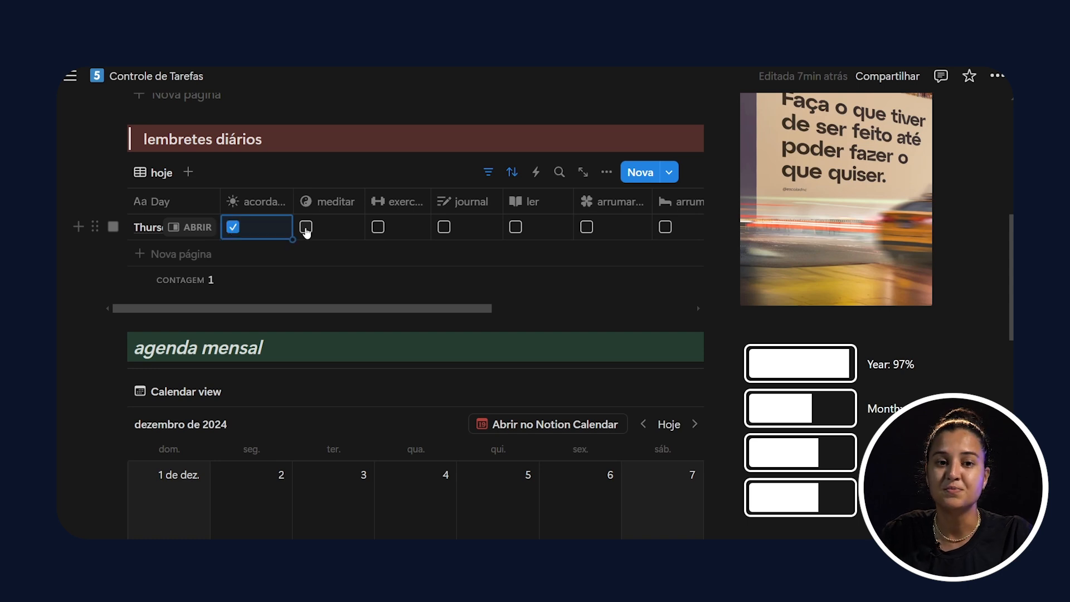
pyautogui.click(378, 228)
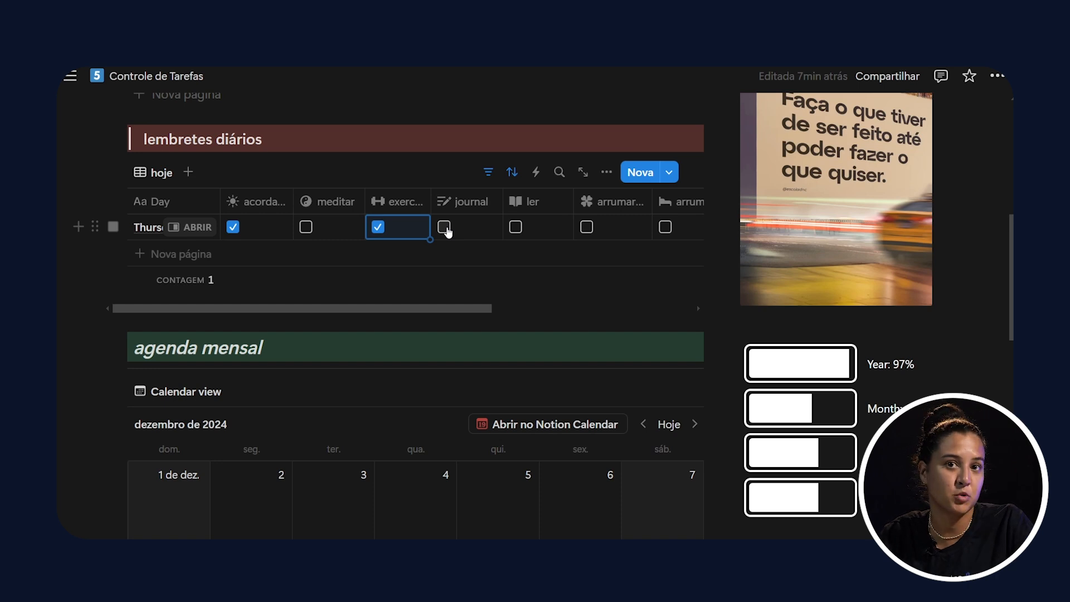
pyautogui.click(444, 228)
pyautogui.click(516, 228)
pyautogui.moveTo(406, 308); pyautogui.dragTo(523, 308)
pyautogui.click(481, 228)
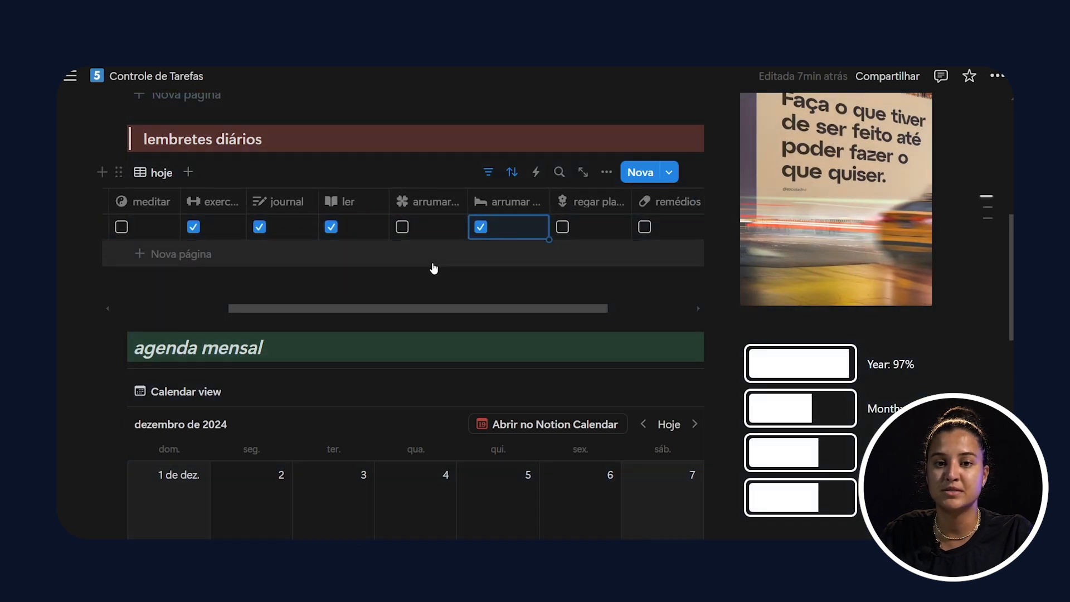
pyautogui.click(563, 229)
pyautogui.click(644, 228)
pyautogui.moveTo(375, 312); pyautogui.dragTo(469, 327)
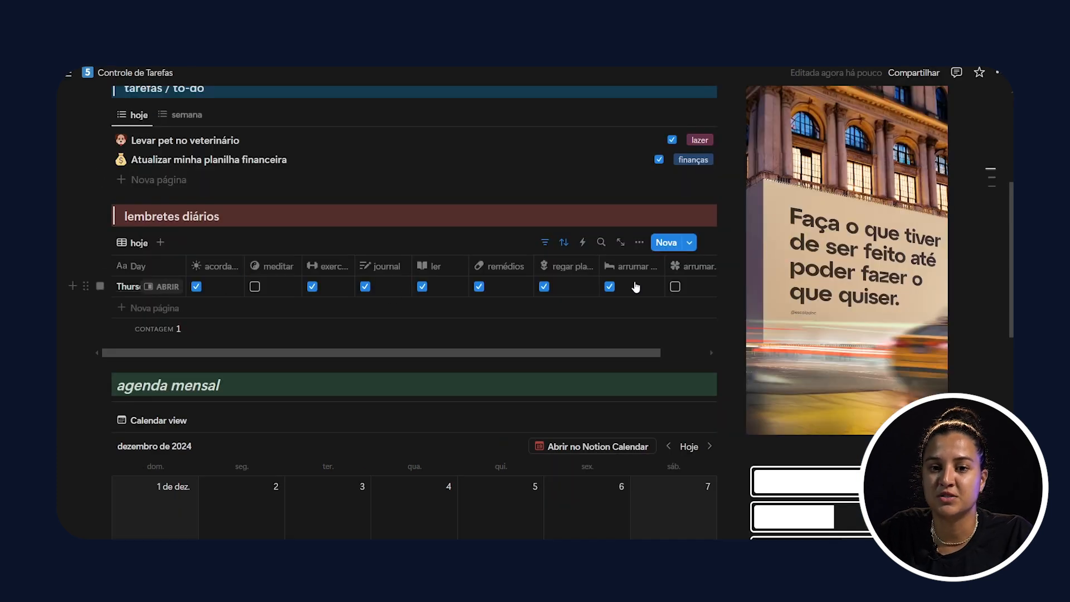
# Step: Expand the hábitos category and open its hábitos diários page
pyautogui.scroll(-3, 780, 306)
pyautogui.scroll(-3, 825, 320)
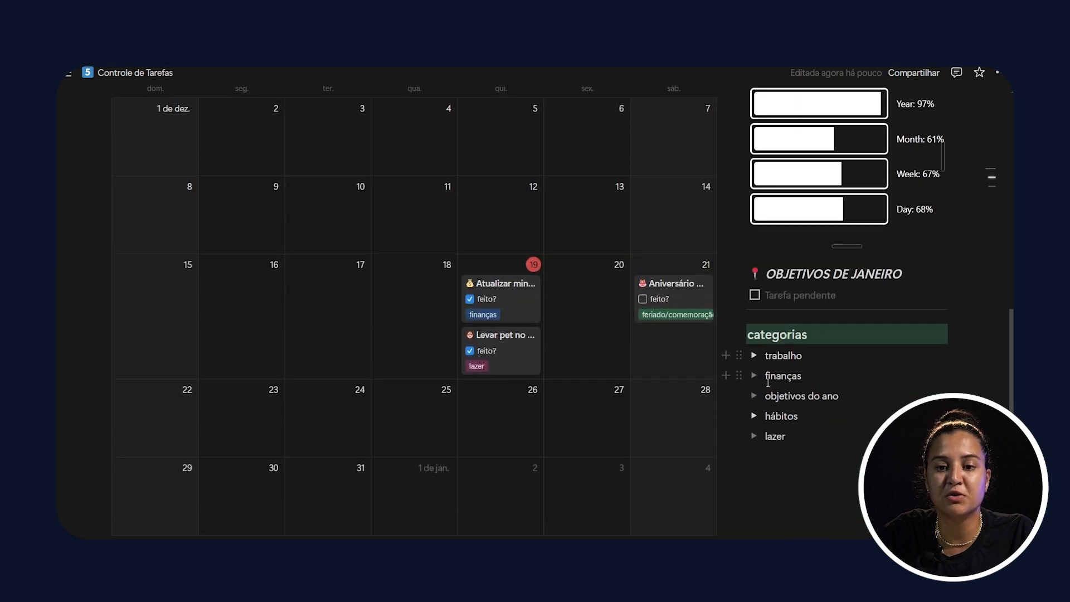
pyautogui.click(755, 418)
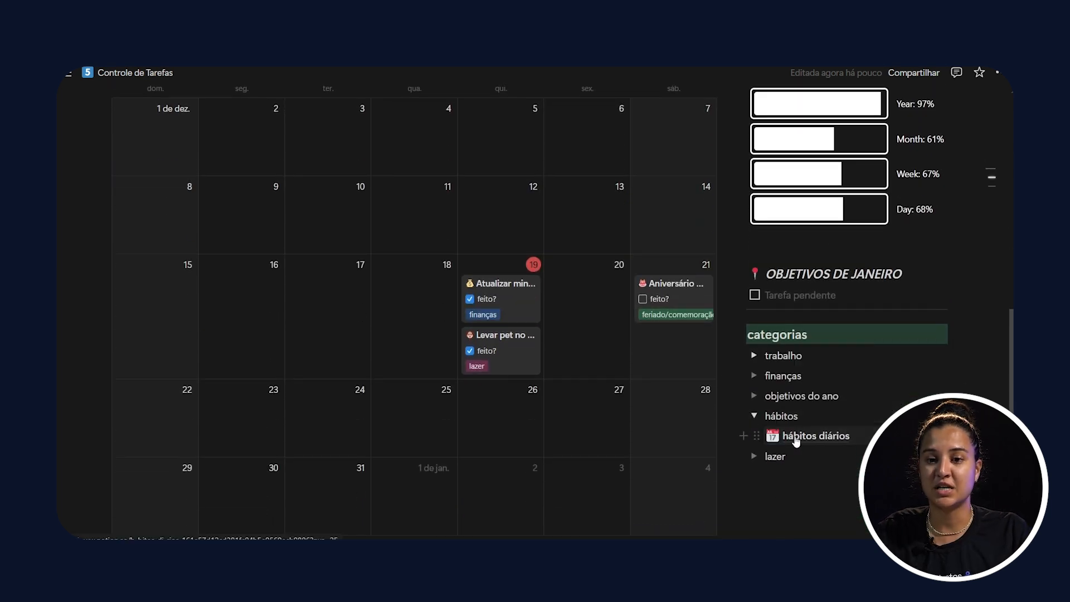
pyautogui.click(795, 436)
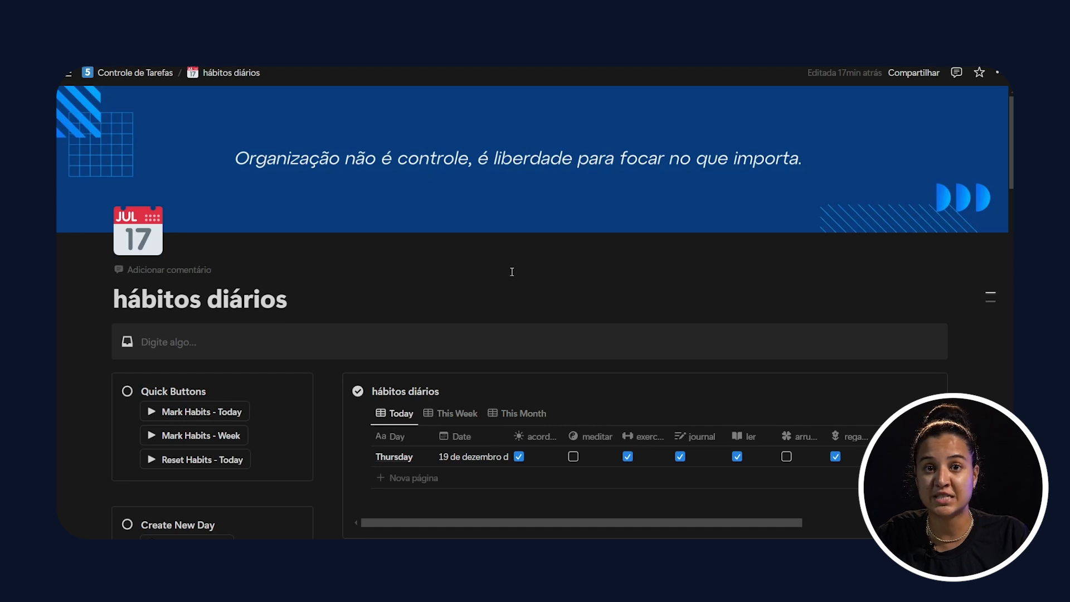
# Step: Examine Thursday's habits in the hábitos diários table, the hábitos semanal cards and the monthly Calendário
pyautogui.scroll(-1, 512, 272)
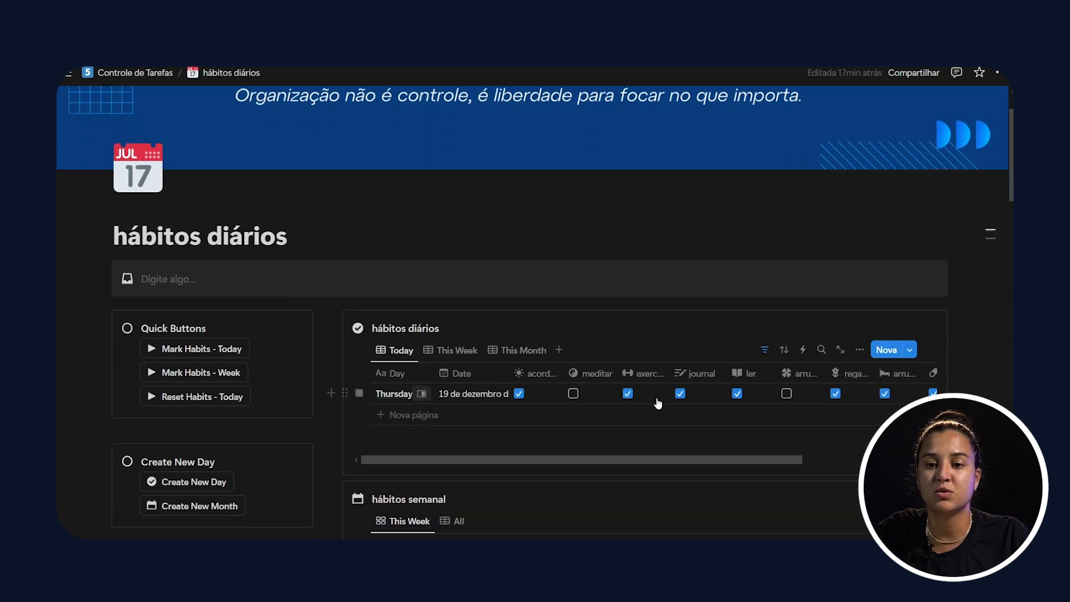
pyautogui.moveTo(800, 462); pyautogui.dragTo(970, 342)
pyautogui.click(970, 342)
pyautogui.scroll(-4, 970, 341)
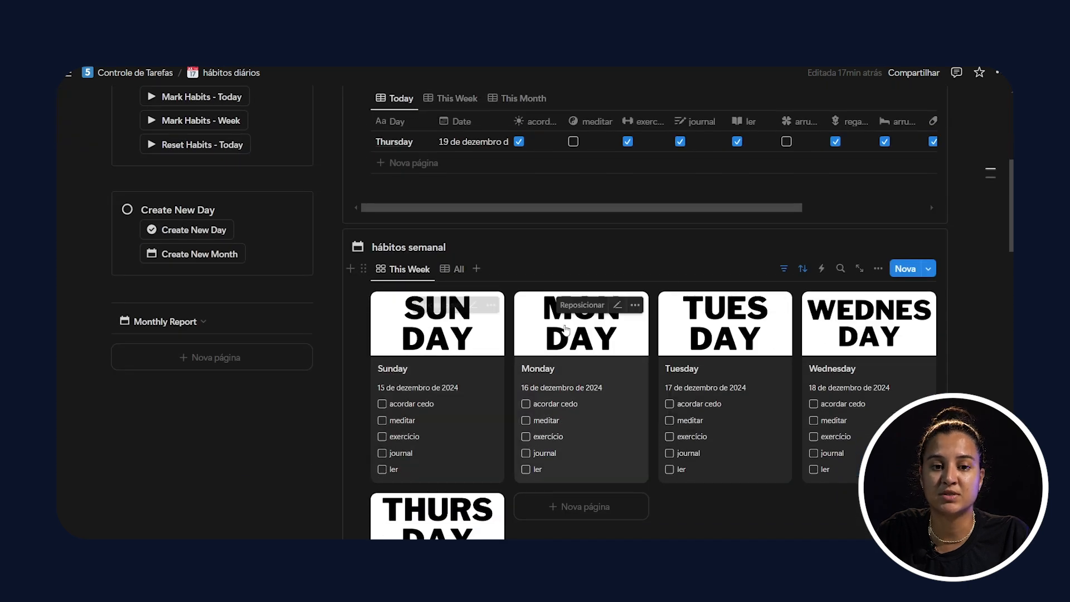
pyautogui.scroll(-5, 475, 359)
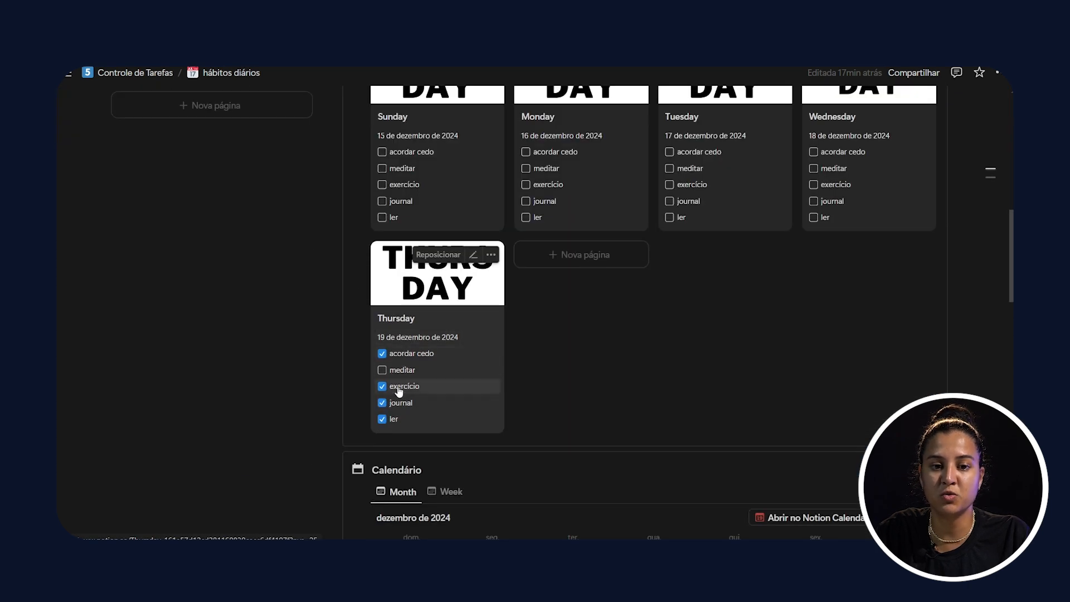
pyautogui.scroll(-6, 399, 335)
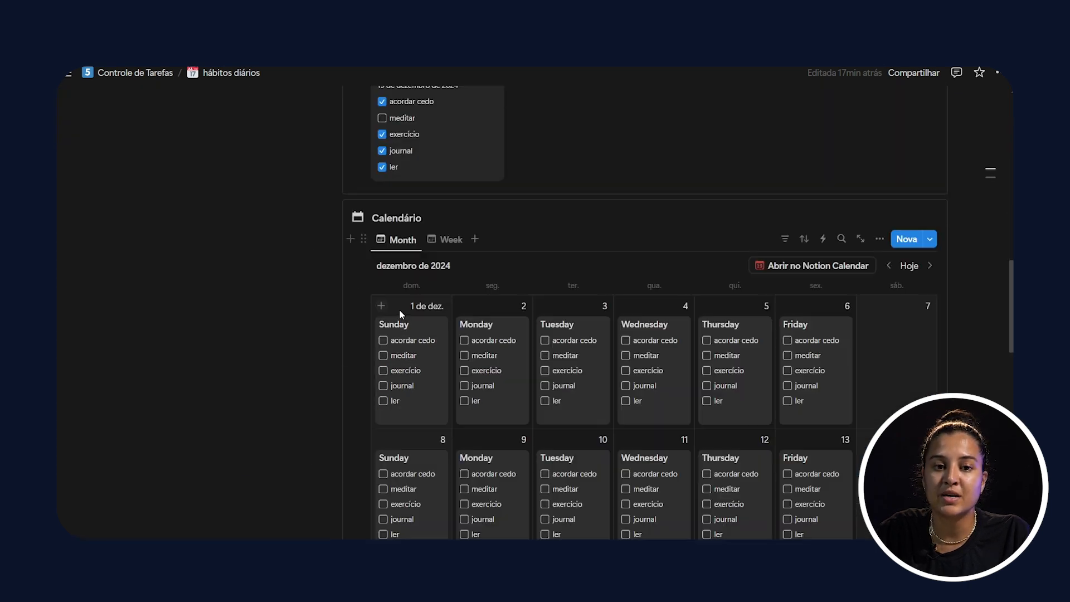
pyautogui.scroll(-1, 402, 232)
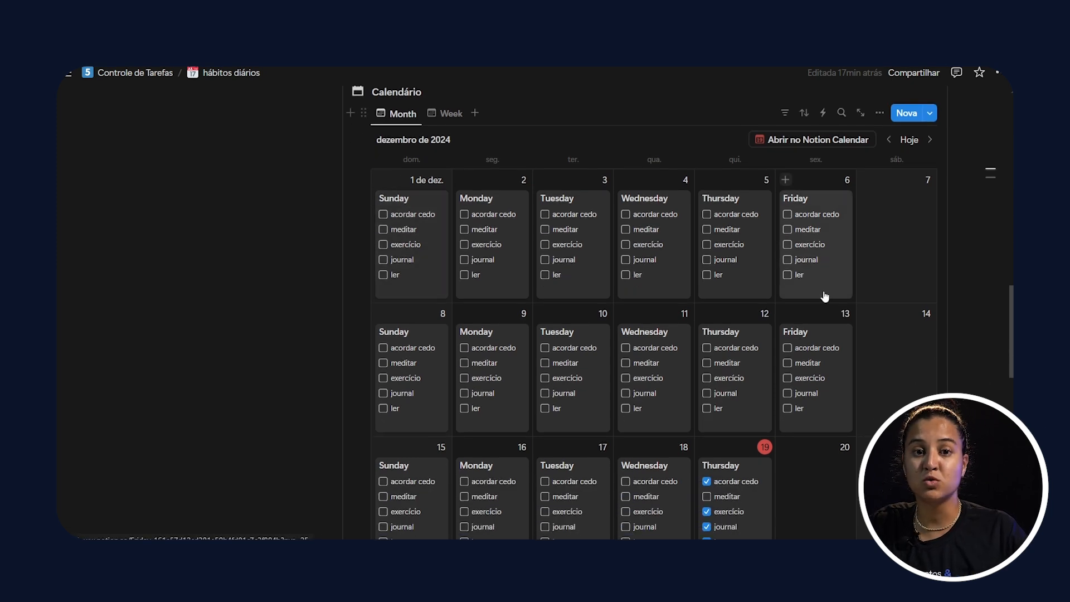
pyautogui.scroll(-2, 593, 302)
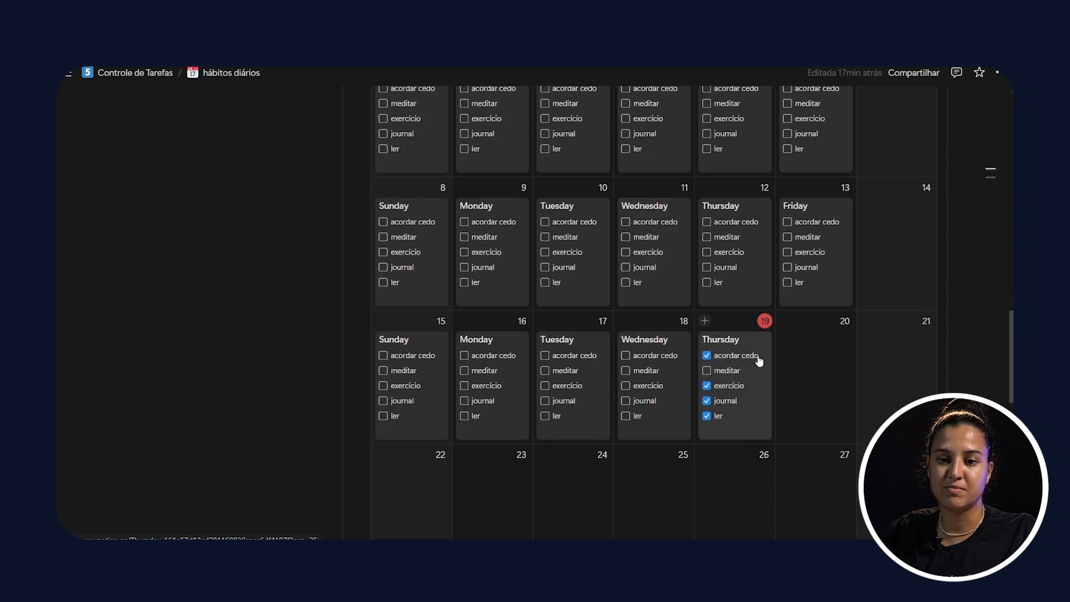
pyautogui.scroll(10, 865, 261)
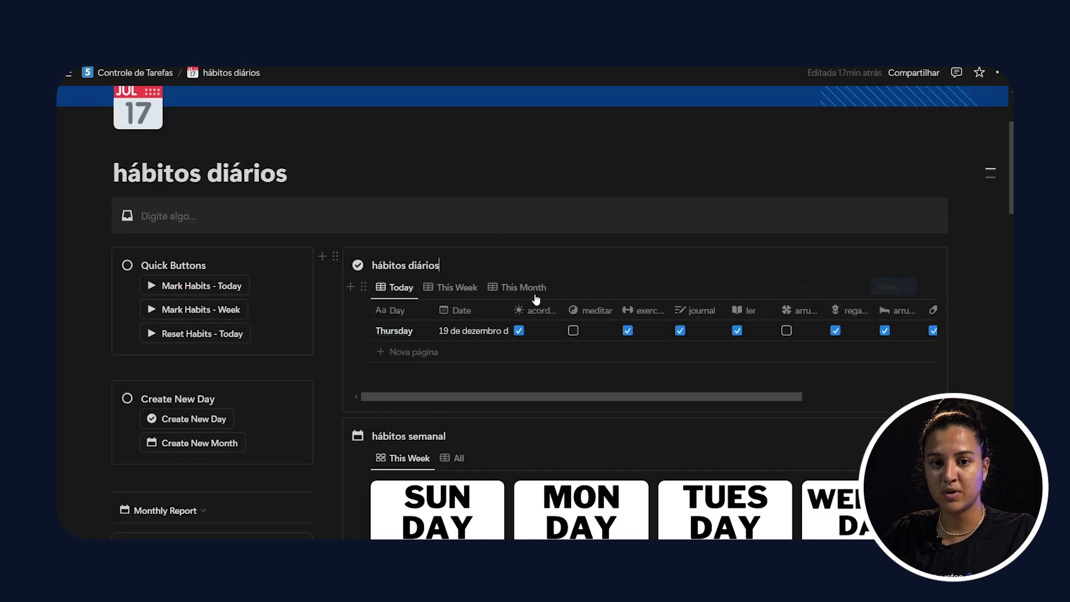
# Step: Return to the Controle de Tarefas page and look over its to-do list, daily reminders and agenda mensal
pyautogui.click(439, 266)
pyautogui.hotkey('alt', 'Left')
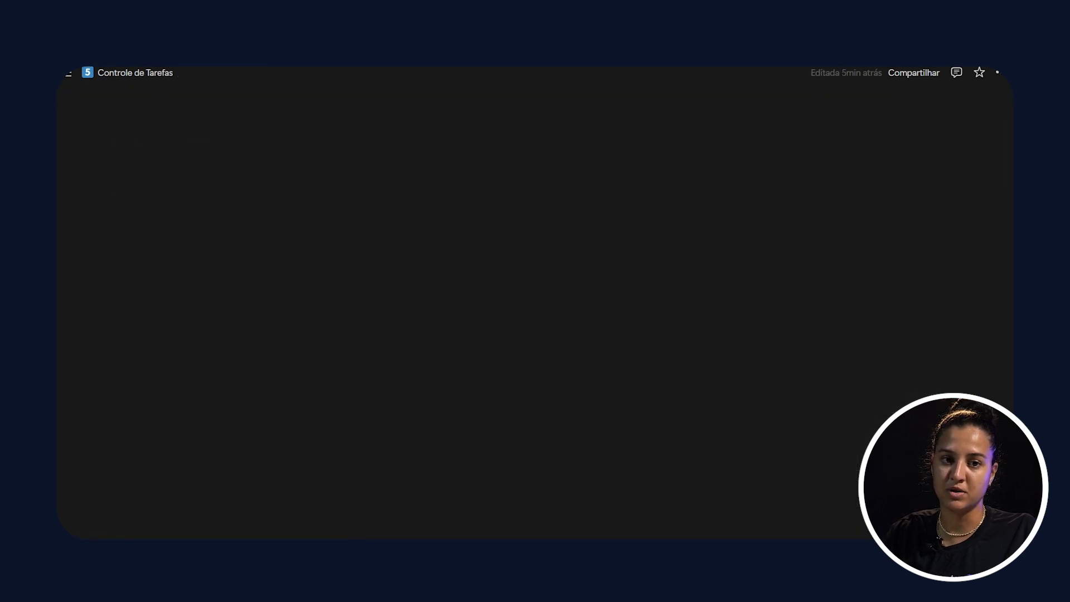
pyautogui.scroll(8, 243, 299)
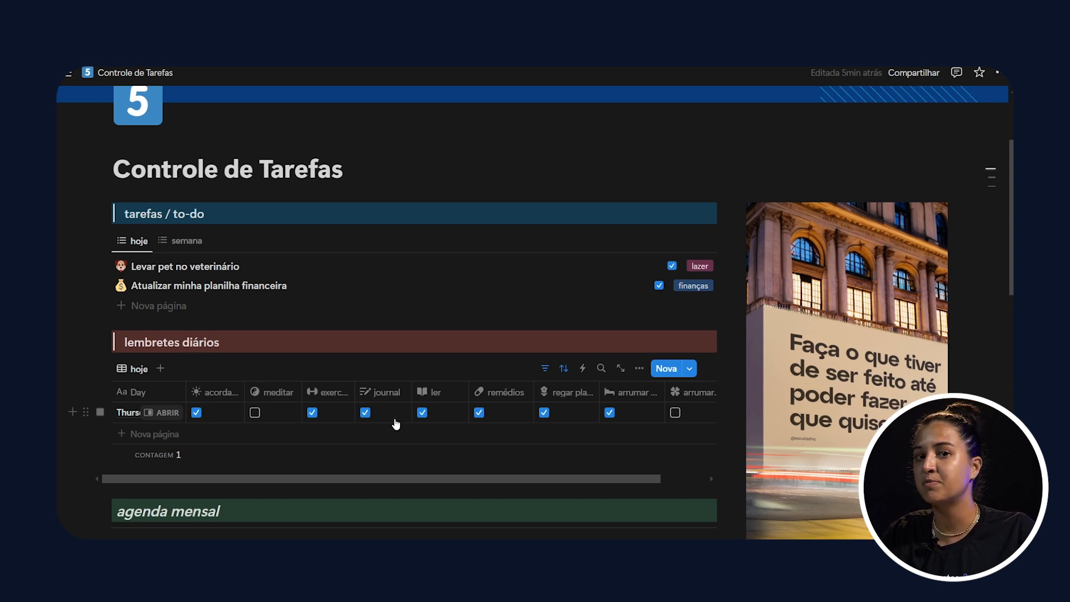
pyautogui.scroll(-6, 368, 312)
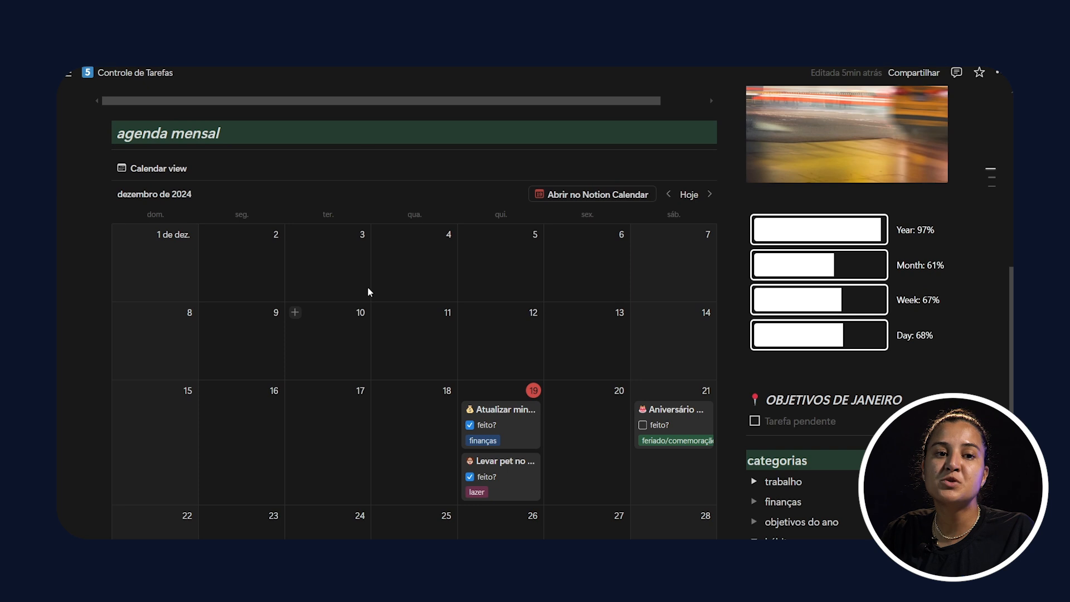
pyautogui.scroll(5, 215, 190)
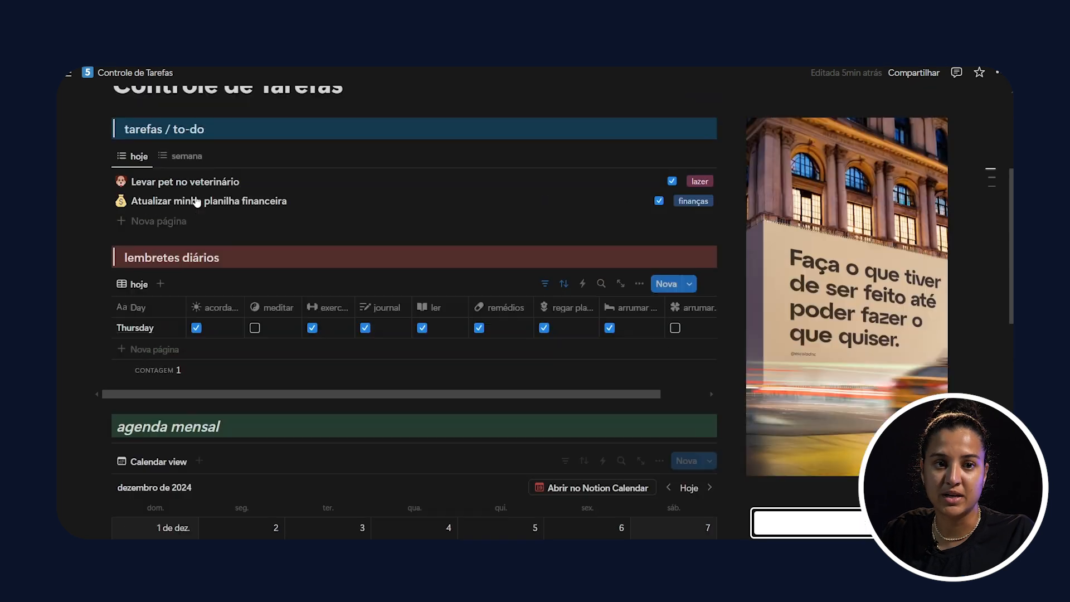
pyautogui.scroll(-6, 215, 184)
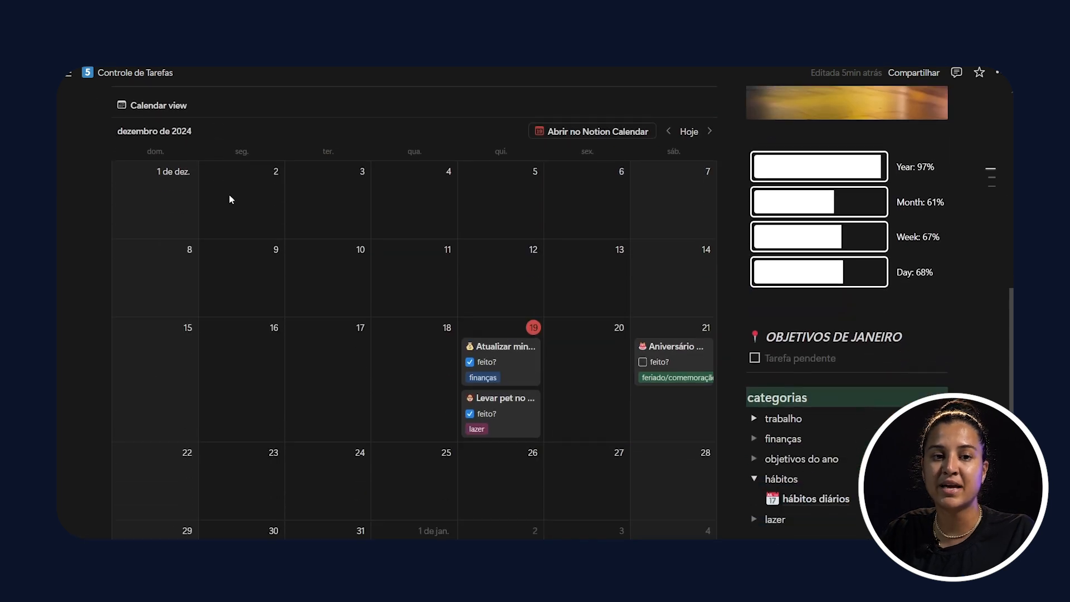
pyautogui.scroll(10, 580, 333)
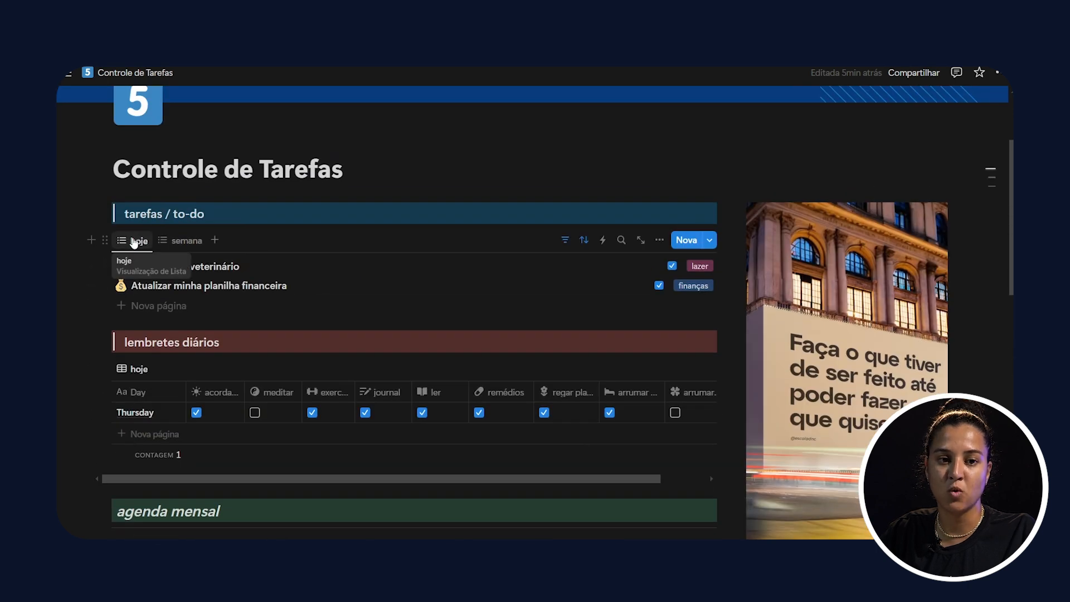
# Step: Show the semana view of the to-do list and compare its tasks with the December agenda mensal
pyautogui.click(186, 241)
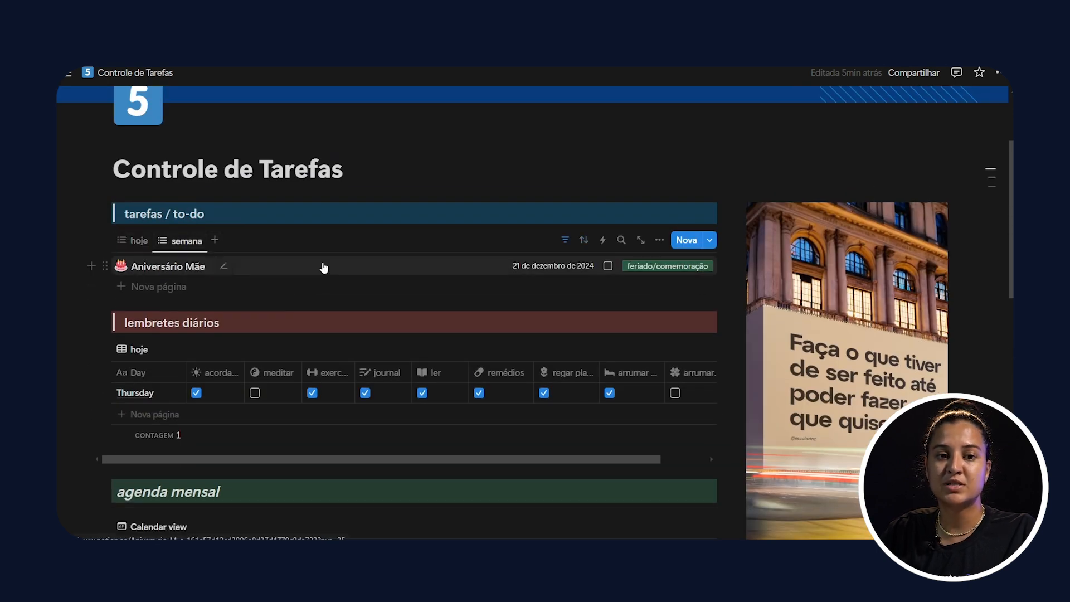
pyautogui.scroll(-7, 395, 275)
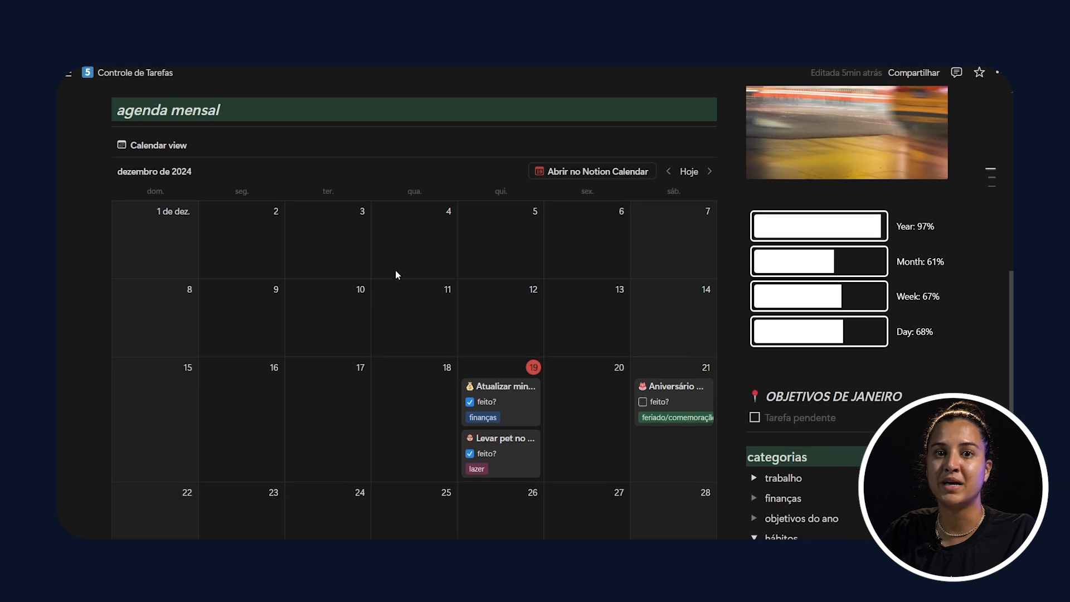
pyautogui.scroll(-1, 396, 275)
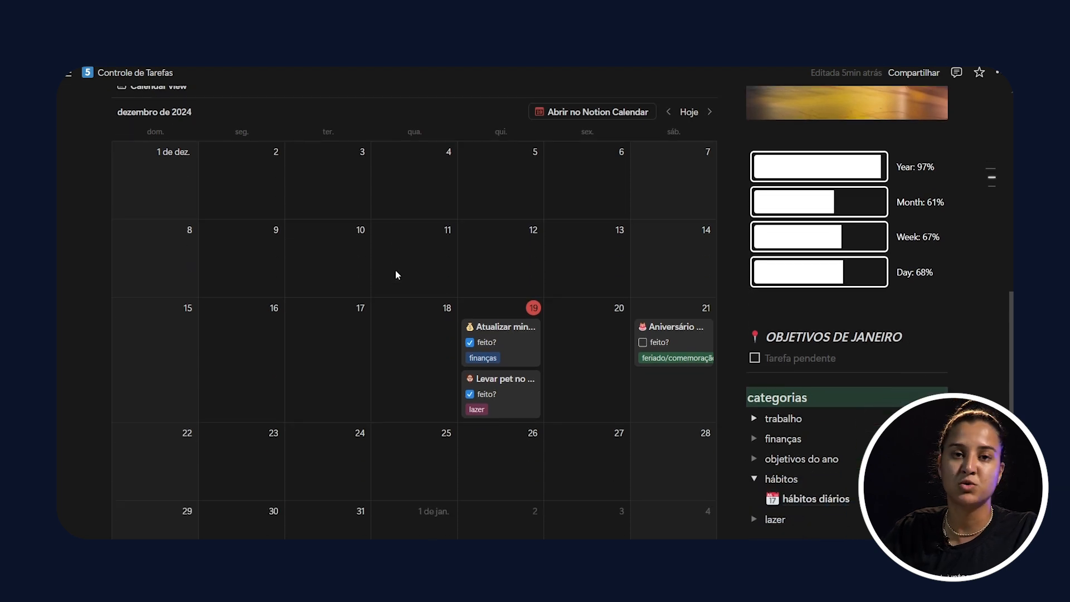
pyautogui.scroll(-1, 396, 275)
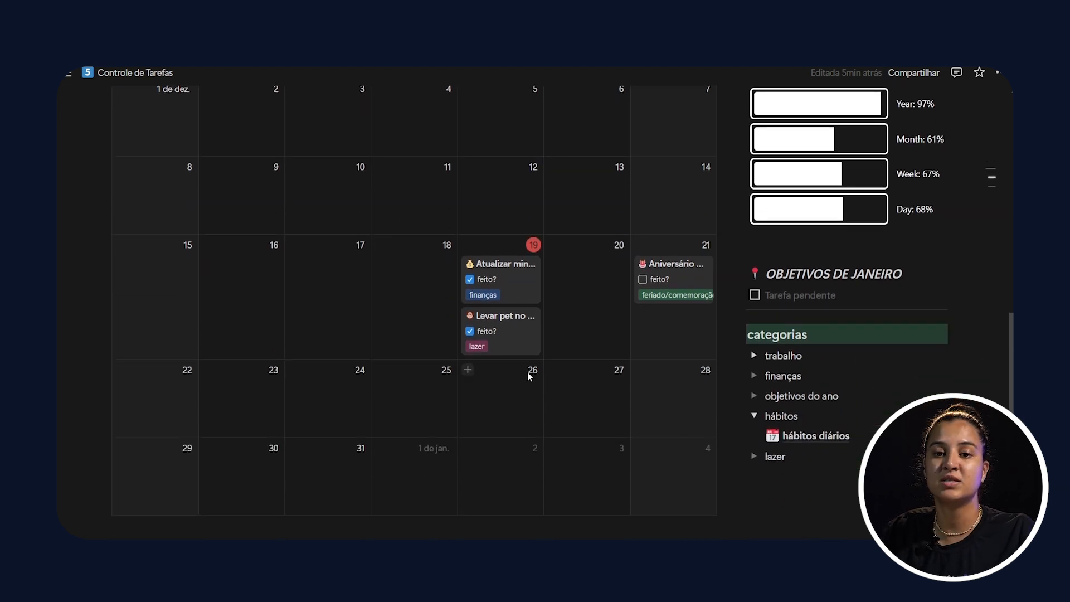
pyautogui.scroll(3, 347, 317)
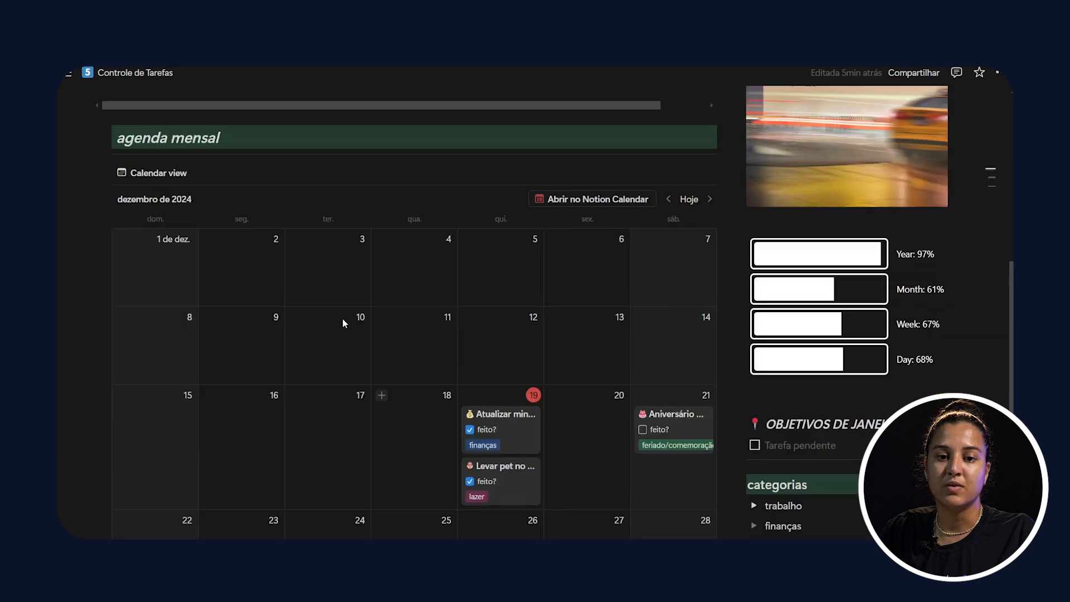
pyautogui.scroll(-5, 346, 318)
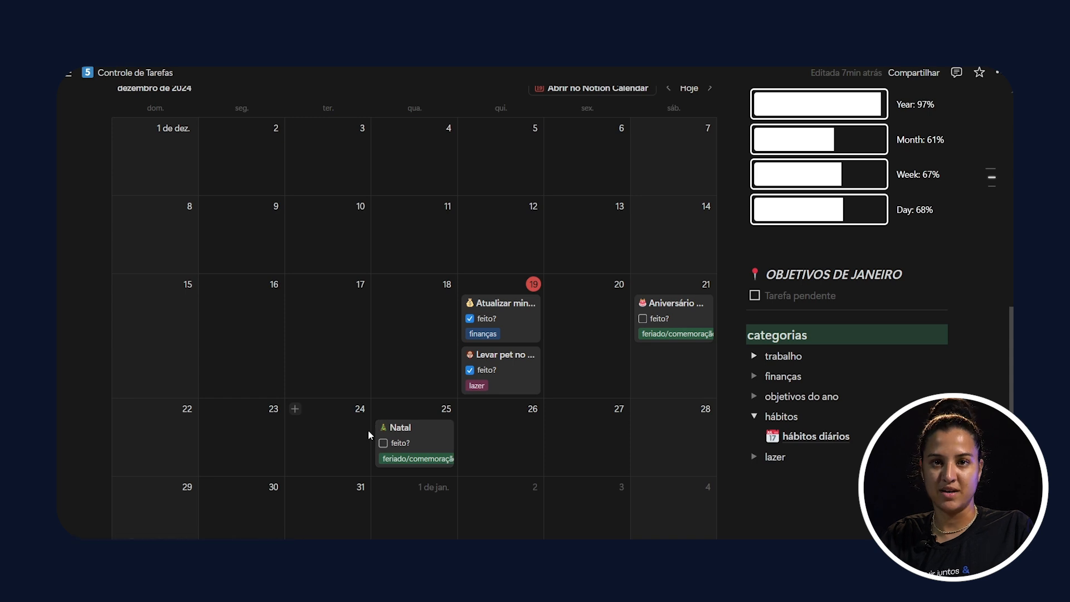
# Step: Compare the hoje and semana task lists with the Natal task on 25 December in the agenda mensal
pyautogui.scroll(15, 438, 417)
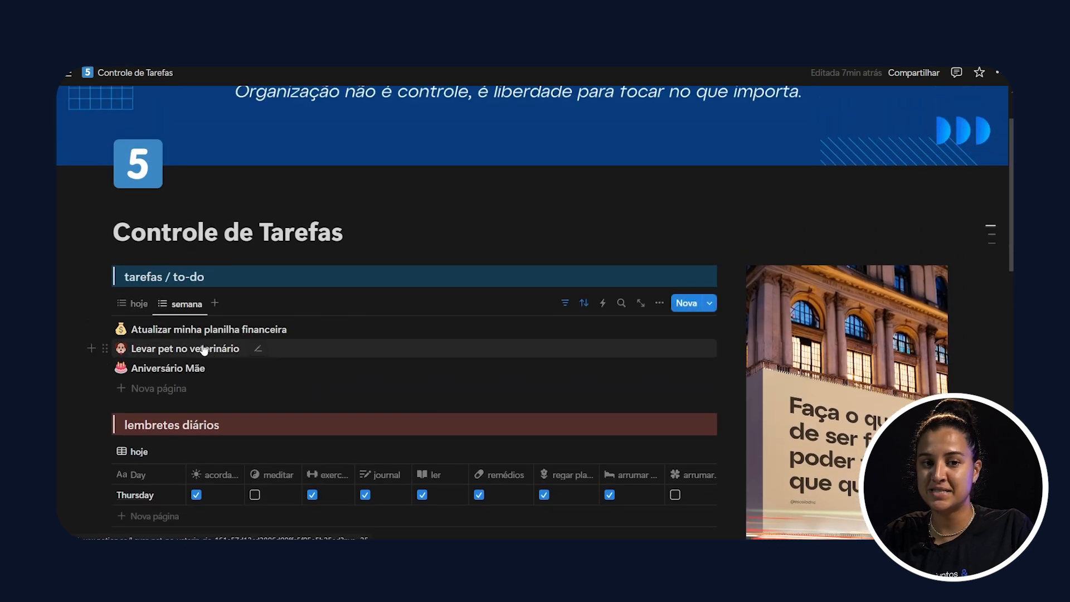
pyautogui.click(139, 303)
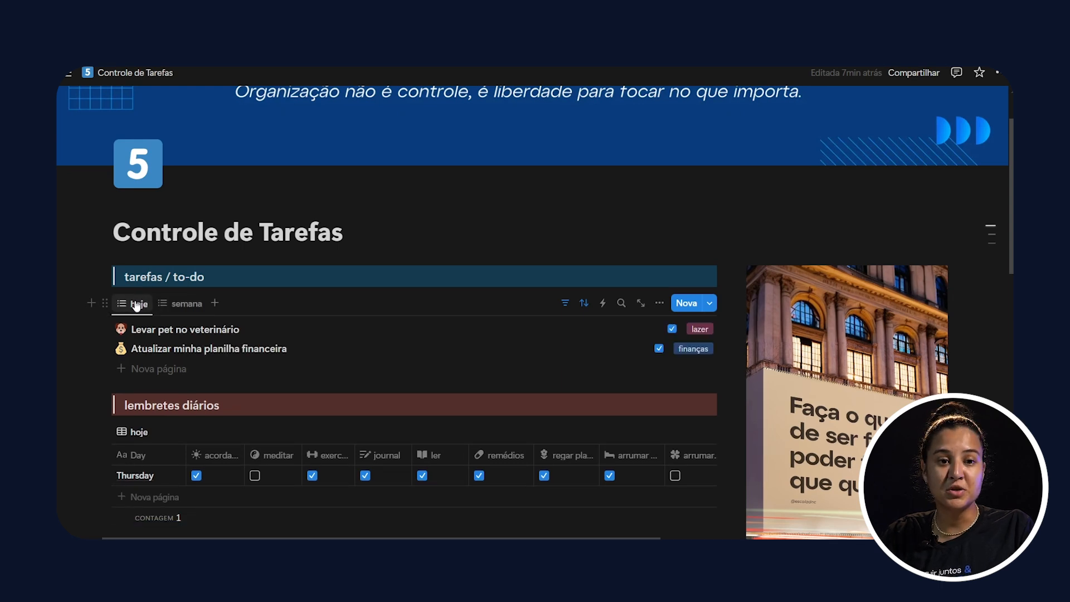
pyautogui.click(189, 304)
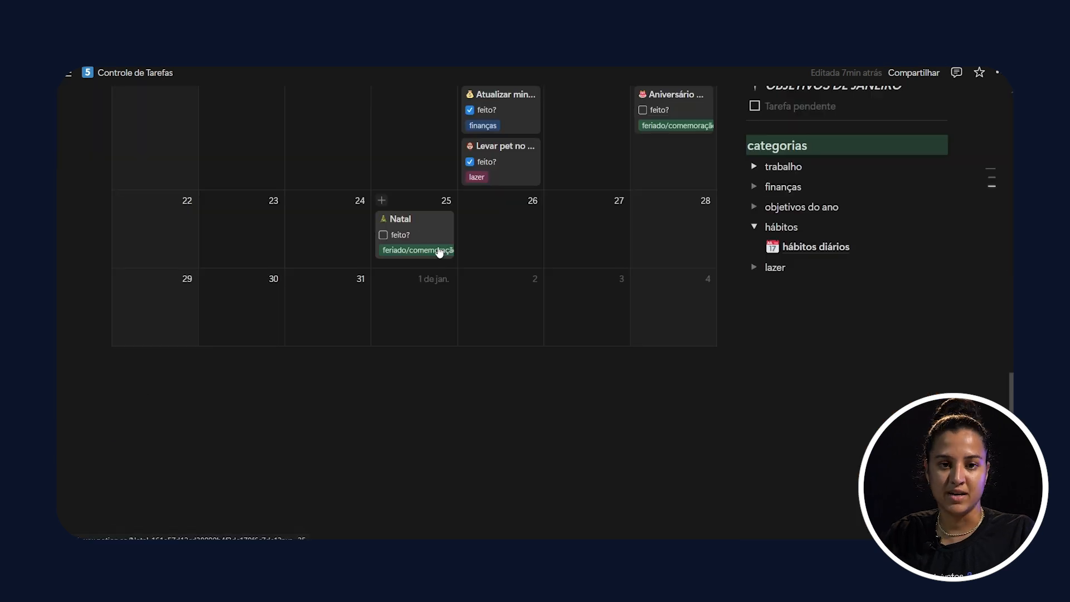
pyautogui.scroll(15, 437, 242)
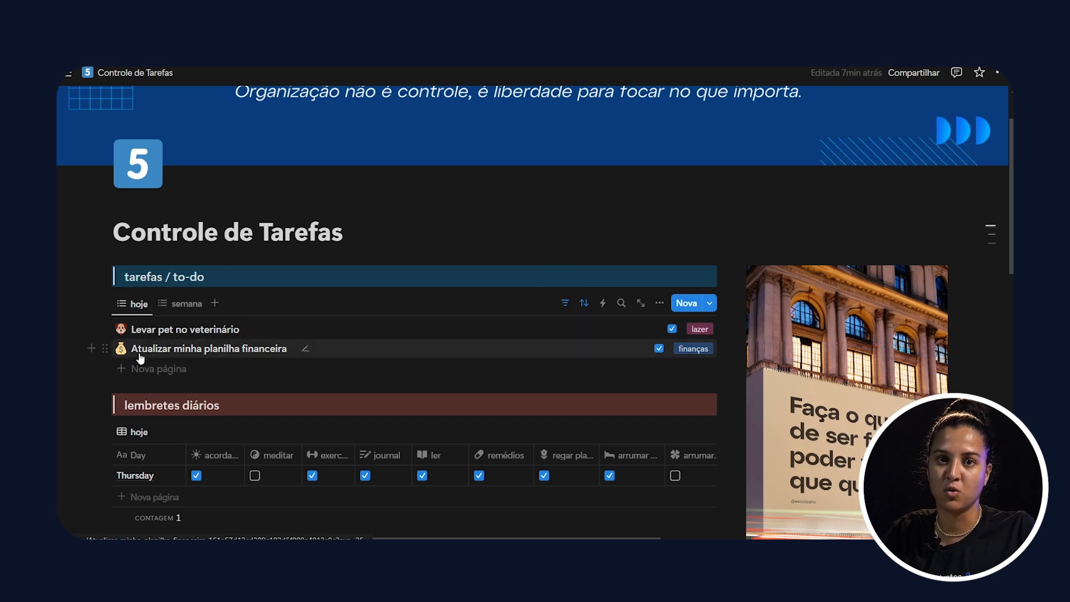
# Step: Change the semana view's Date filter to Próximo(as) semana, relative to today
pyautogui.click(183, 304)
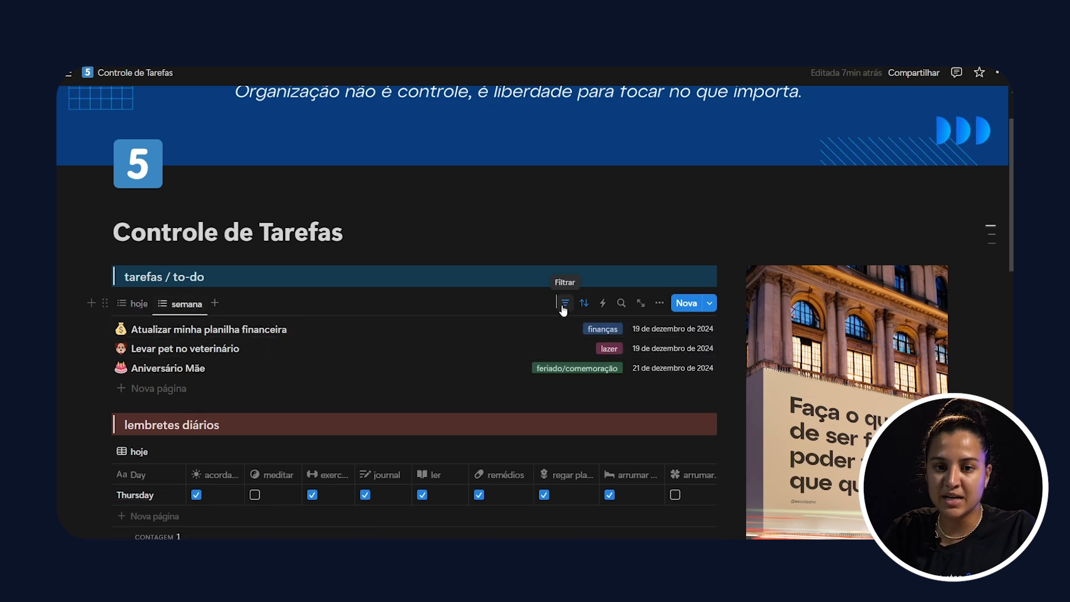
pyautogui.click(566, 305)
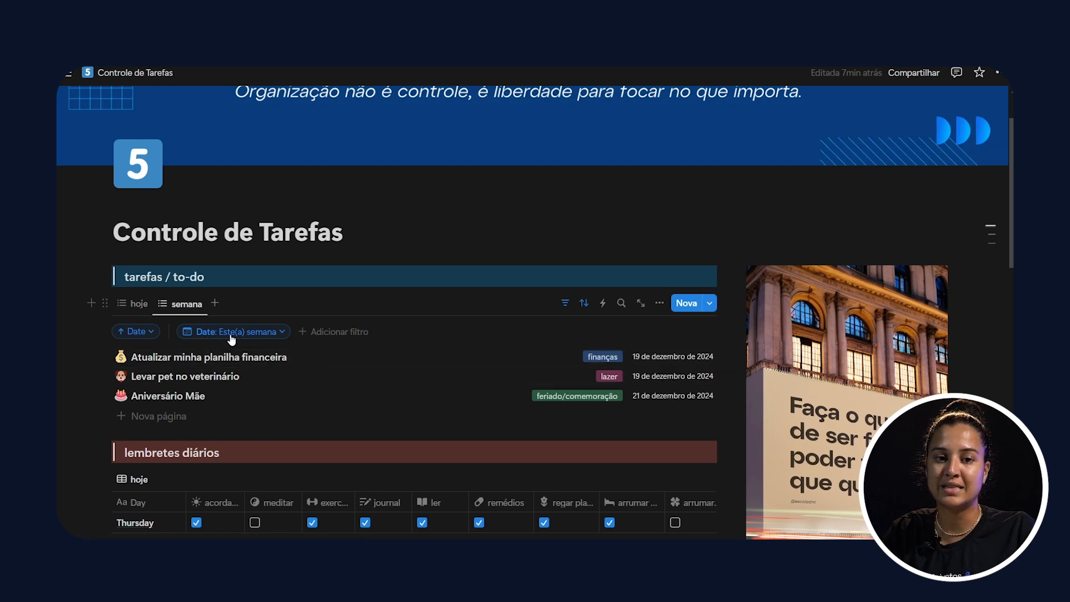
pyautogui.click(283, 333)
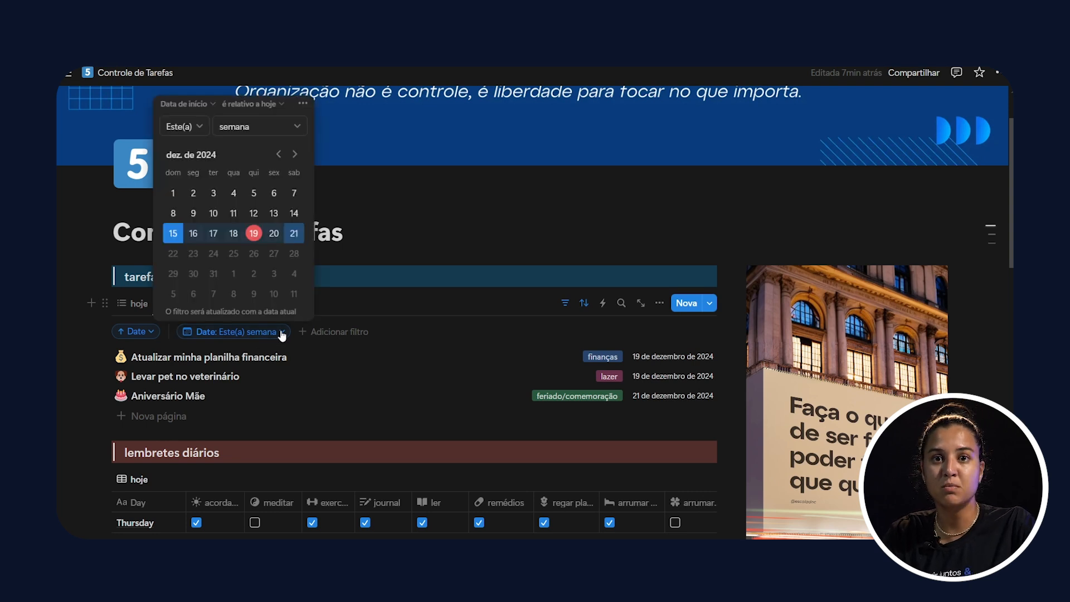
pyautogui.click(184, 126)
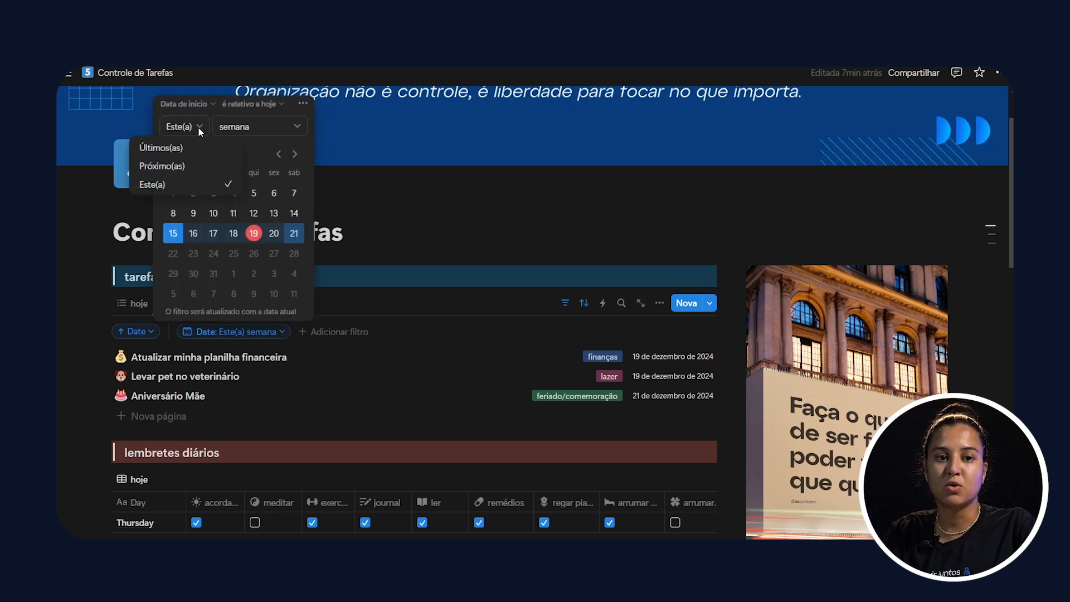
pyautogui.click(185, 166)
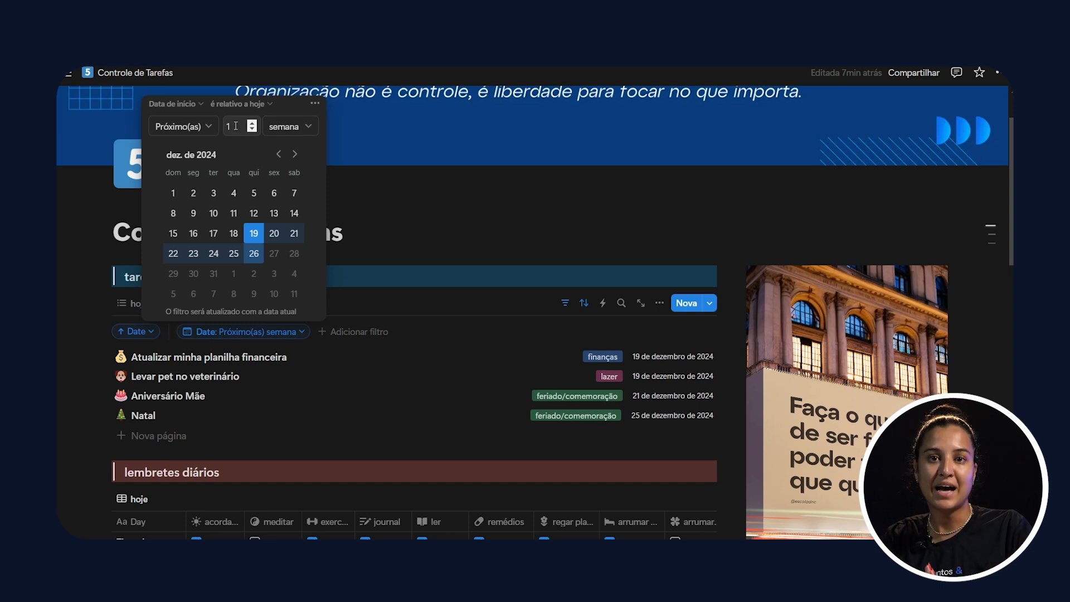
# Step: Review the period units available in the semana view's Date filter, keep semana selected and close the filter
pyautogui.click(311, 130)
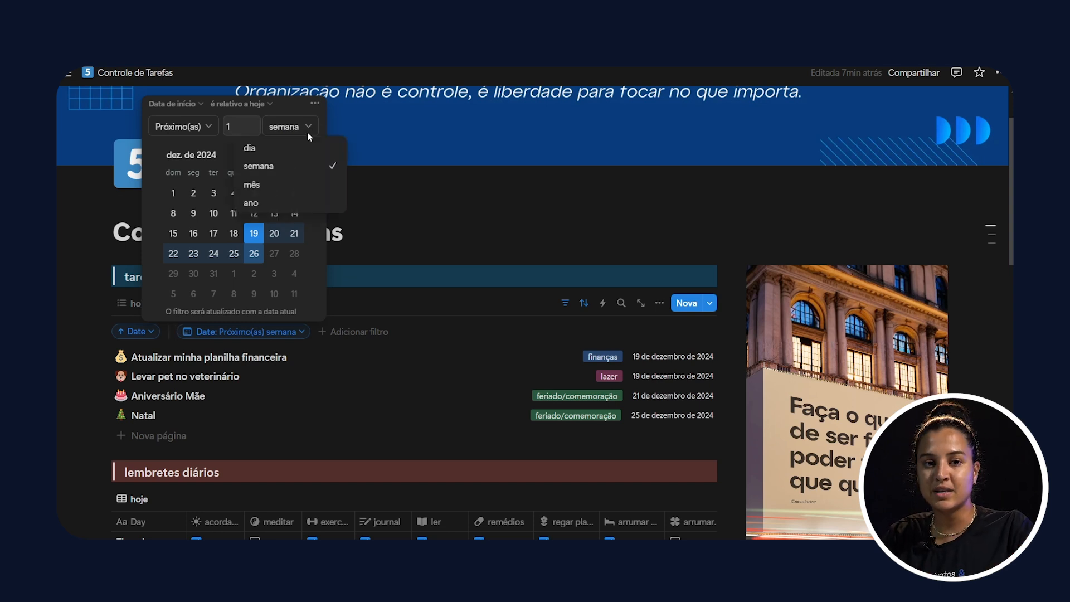
pyautogui.click(283, 169)
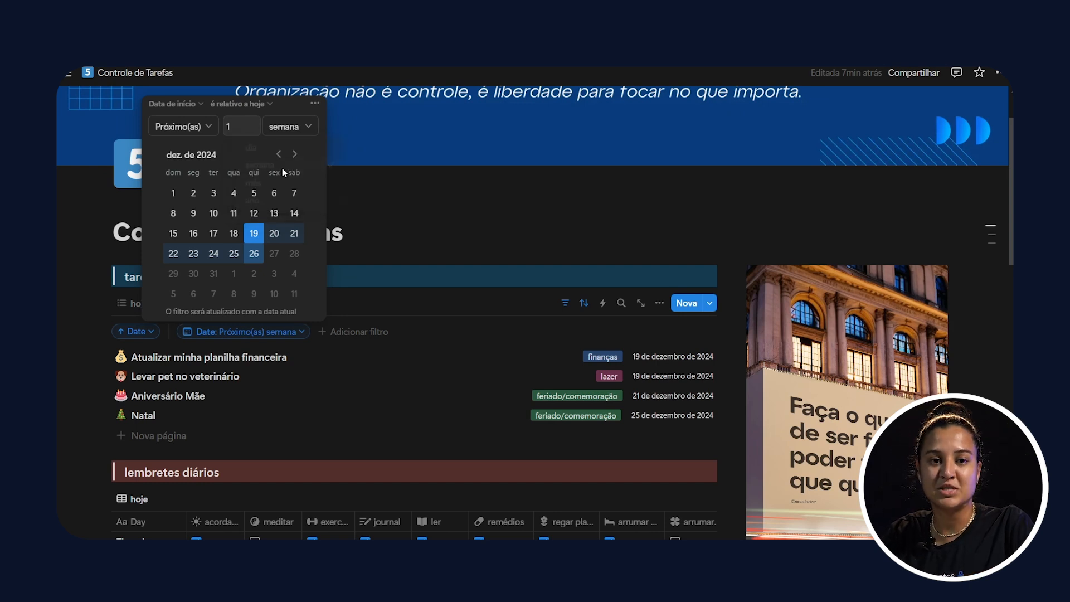
pyautogui.click(420, 221)
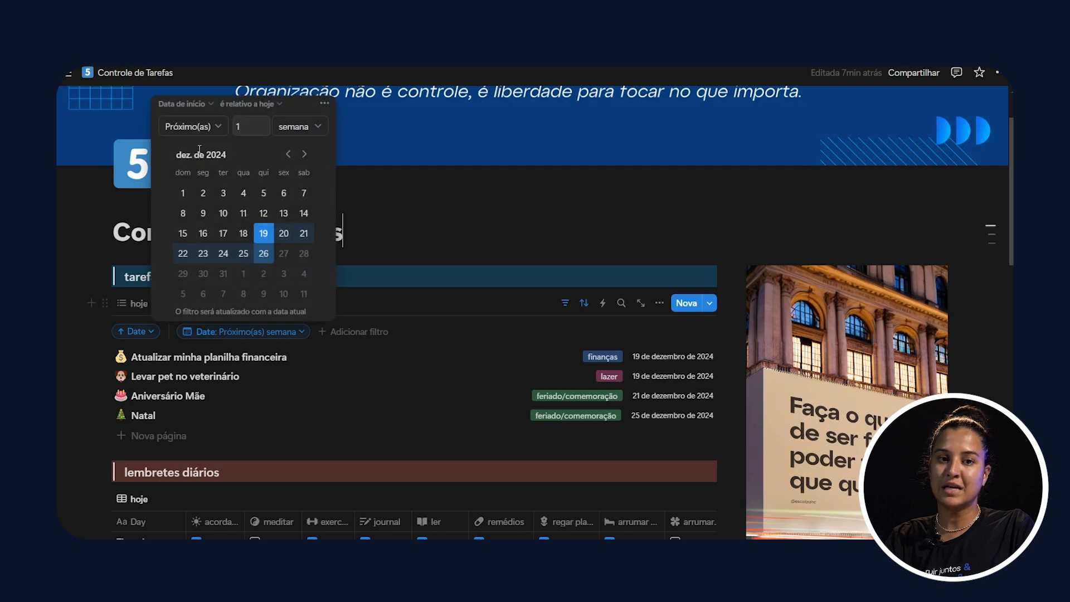
# Step: Set the semana view's Date filter to Este(a) semana, relative to today, and hide the filter bar
pyautogui.click(188, 127)
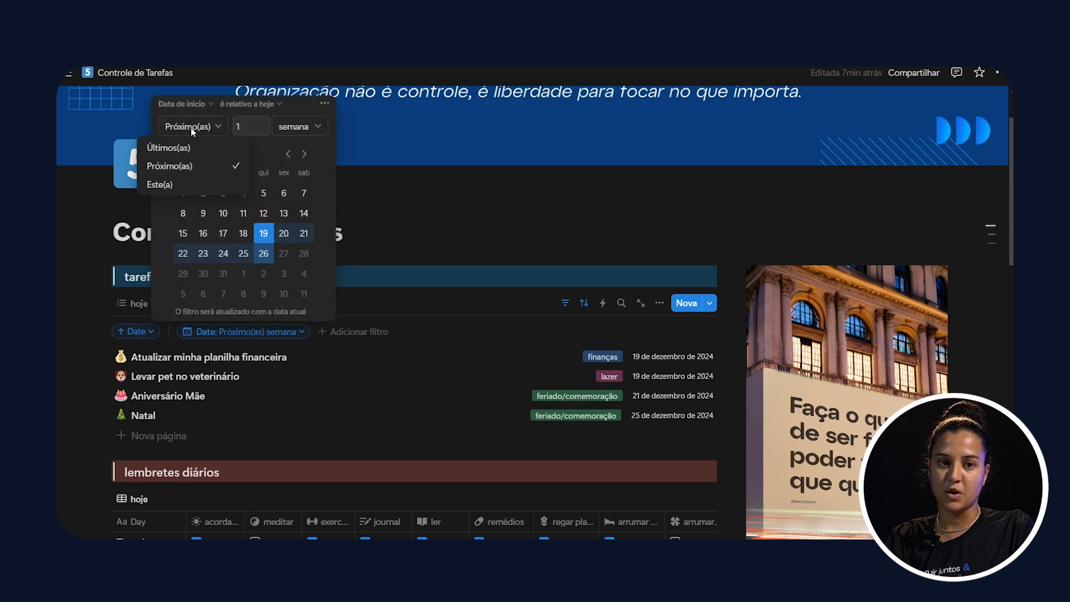
pyautogui.click(184, 185)
pyautogui.click(590, 237)
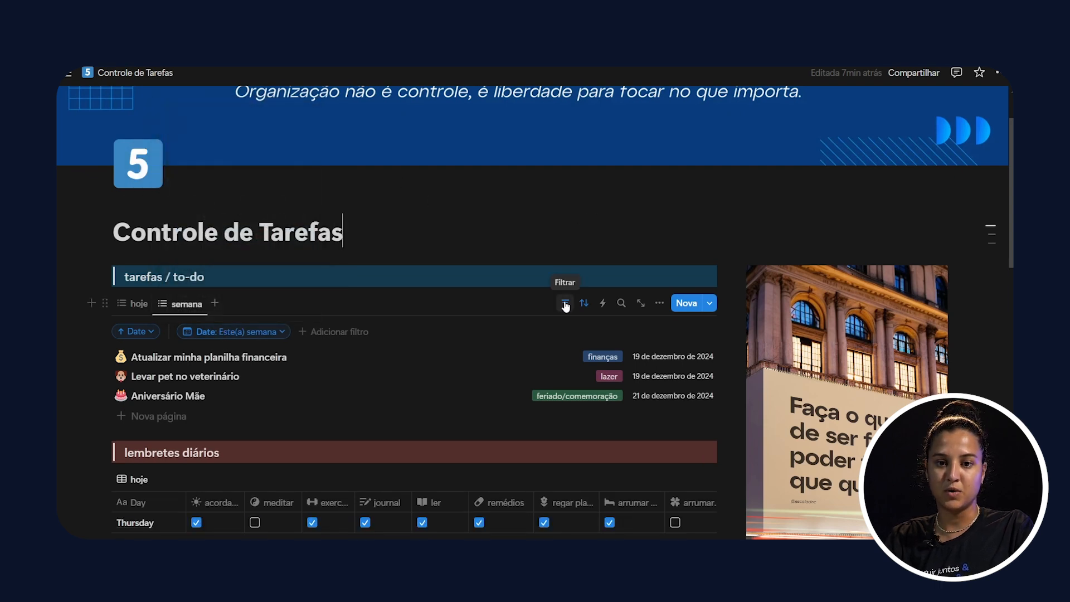
pyautogui.click(565, 306)
pyautogui.scroll(-3, 301, 220)
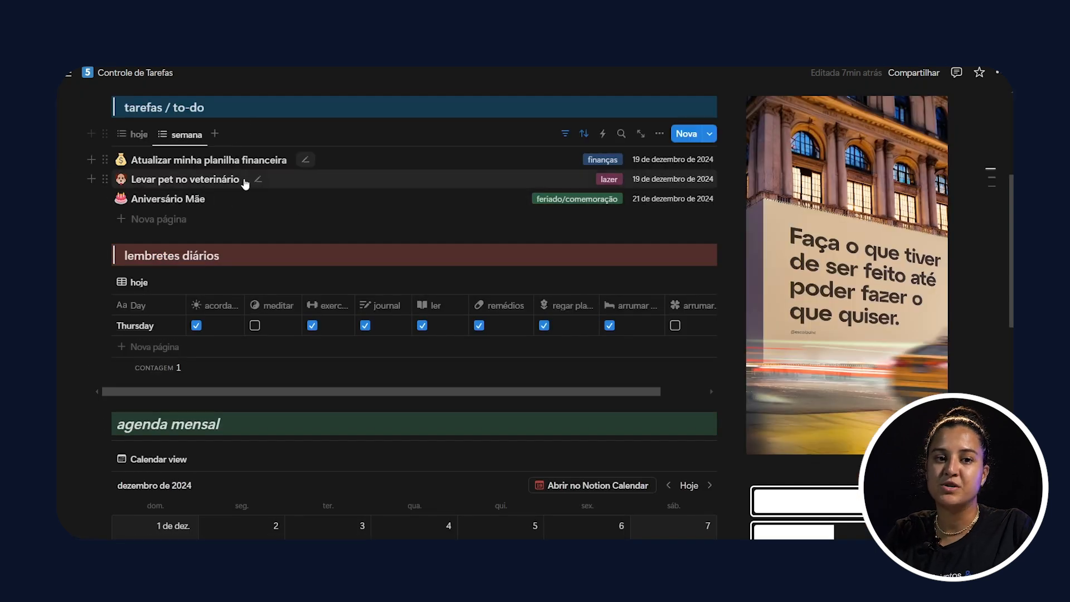
pyautogui.scroll(-5, 256, 279)
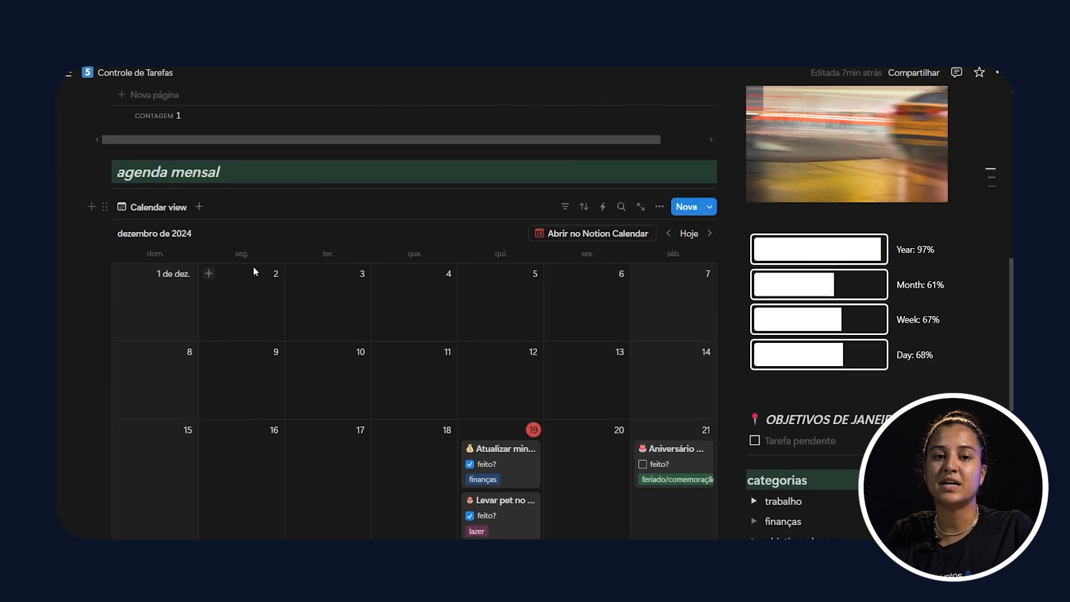
pyautogui.scroll(5, 302, 339)
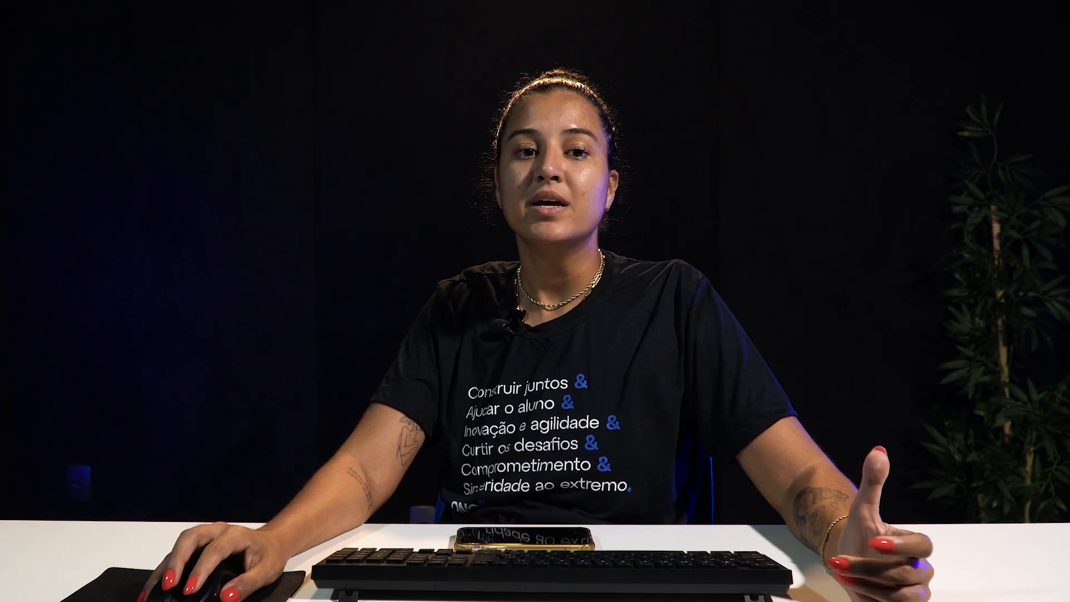